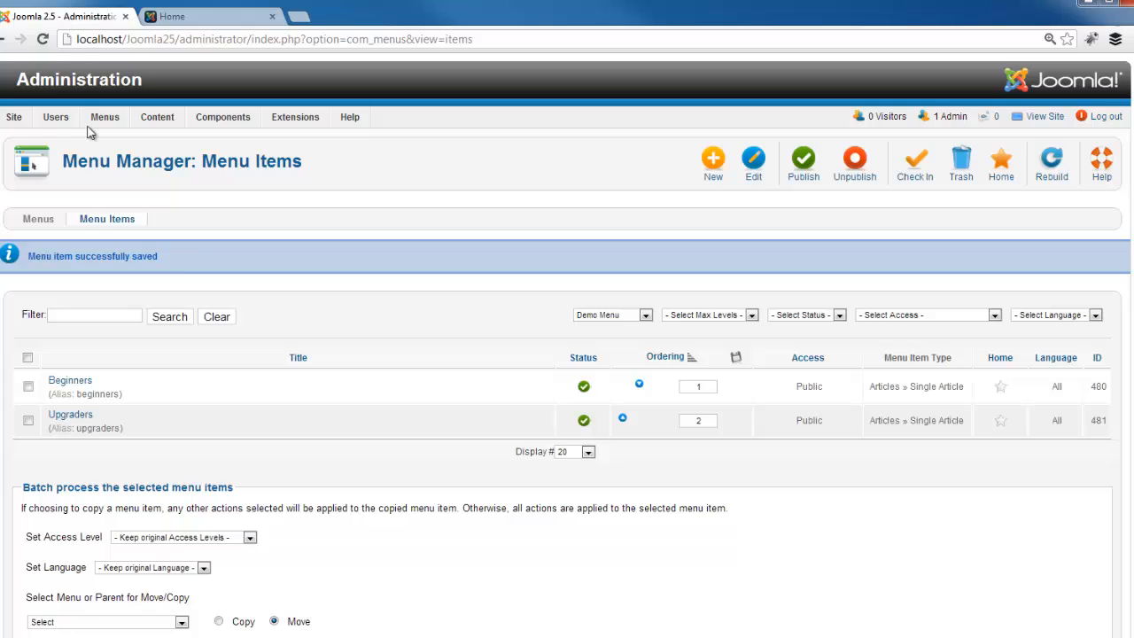
Return to the control panel, open the Demo Menu's item list and start a new menu item
mouse_move(11, 120)
click(25, 145)
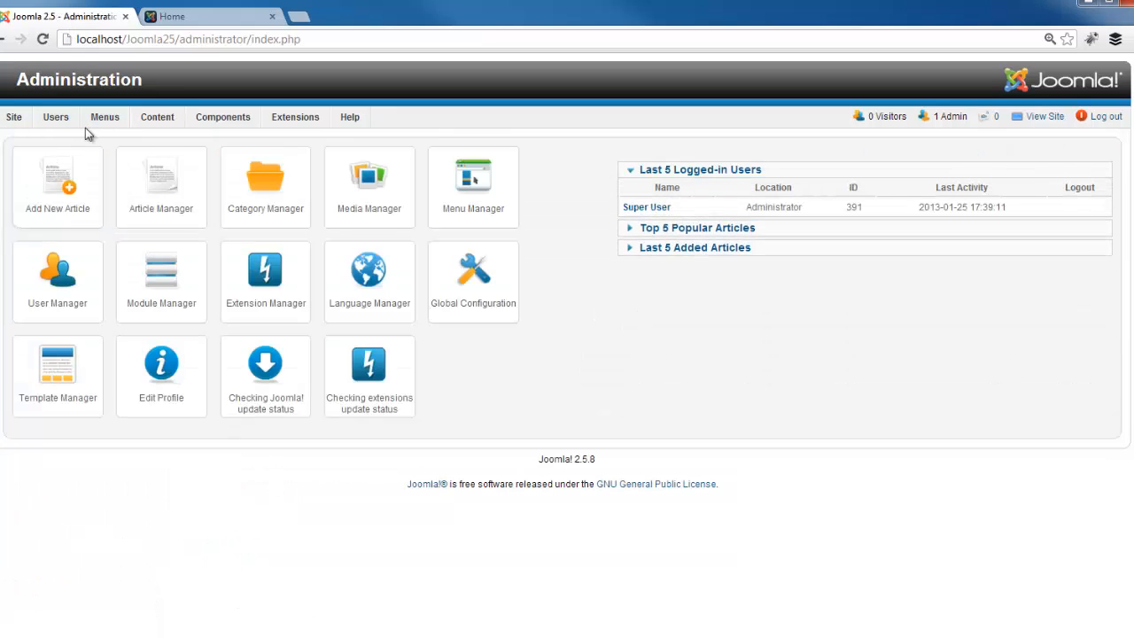
mouse_move(106, 118)
mouse_move(122, 241)
mouse_move(124, 280)
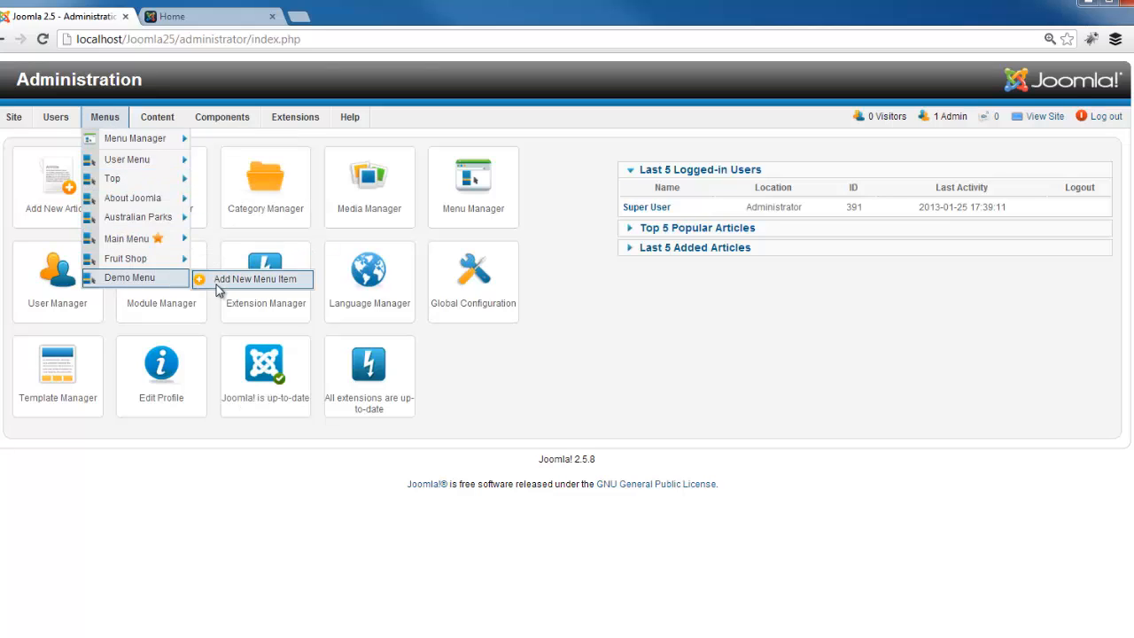
click(140, 282)
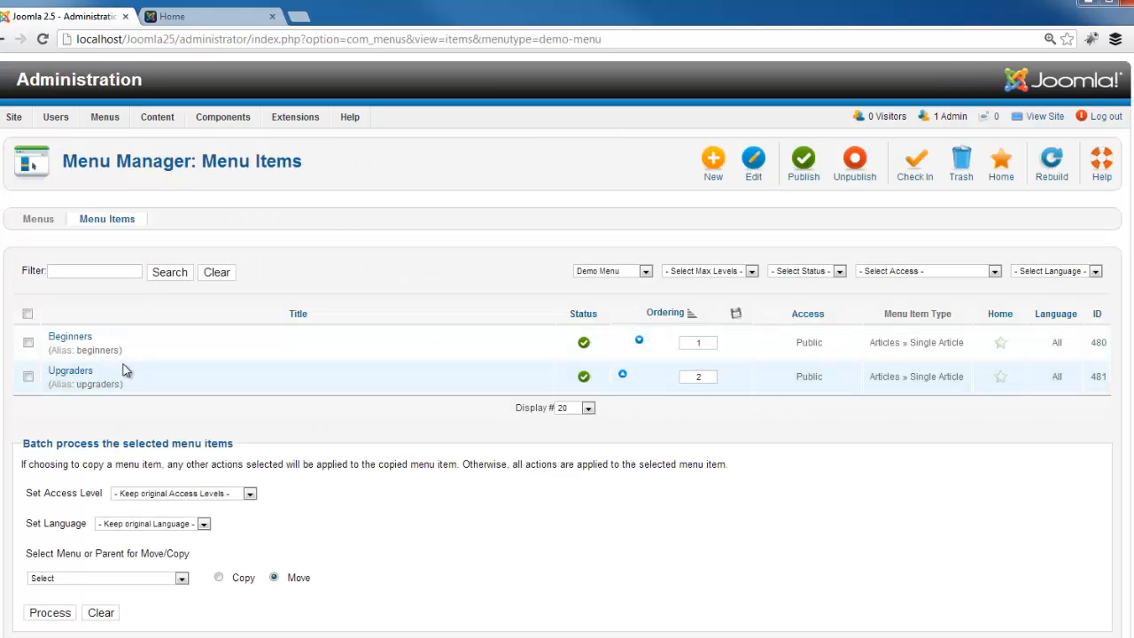
click(714, 176)
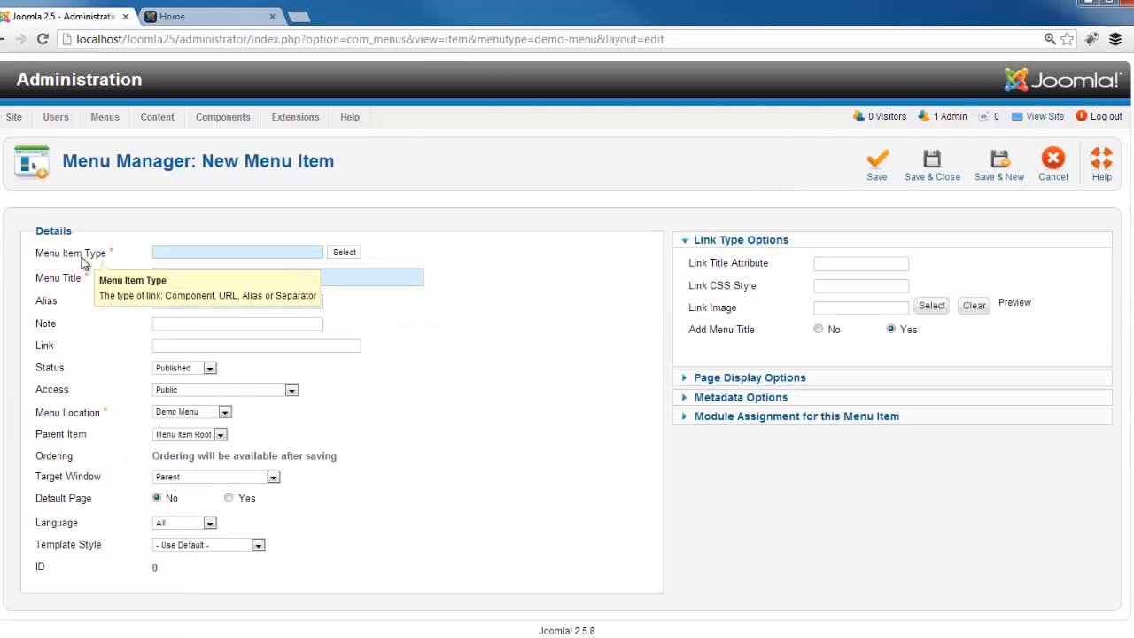
Set the new menu item's type to Single Article and its title to Professionals
click(341, 256)
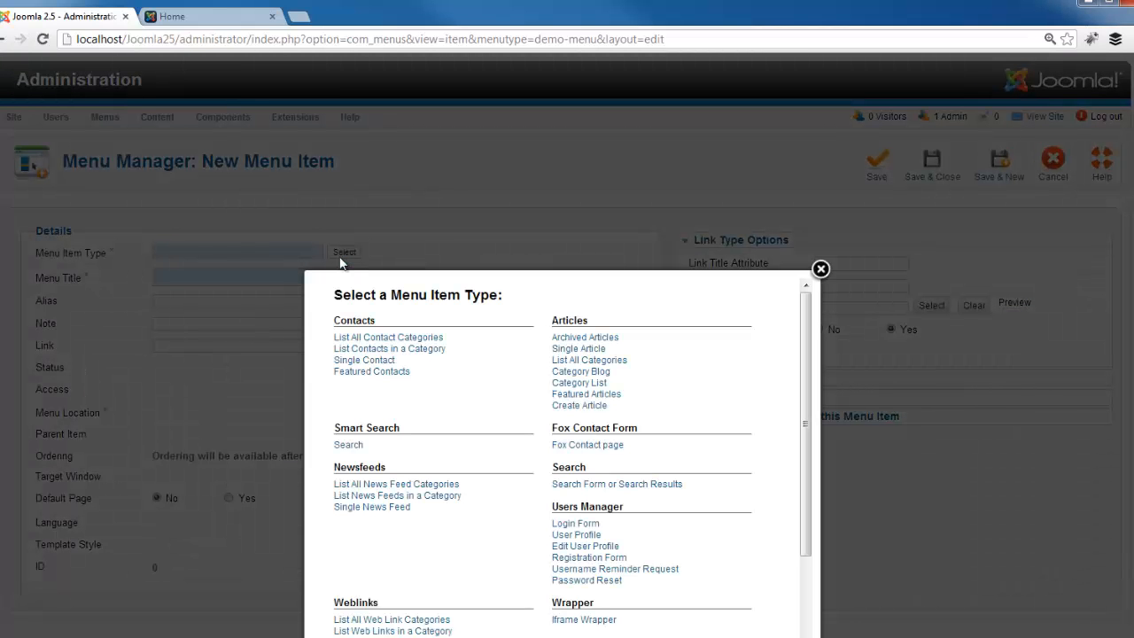
click(580, 349)
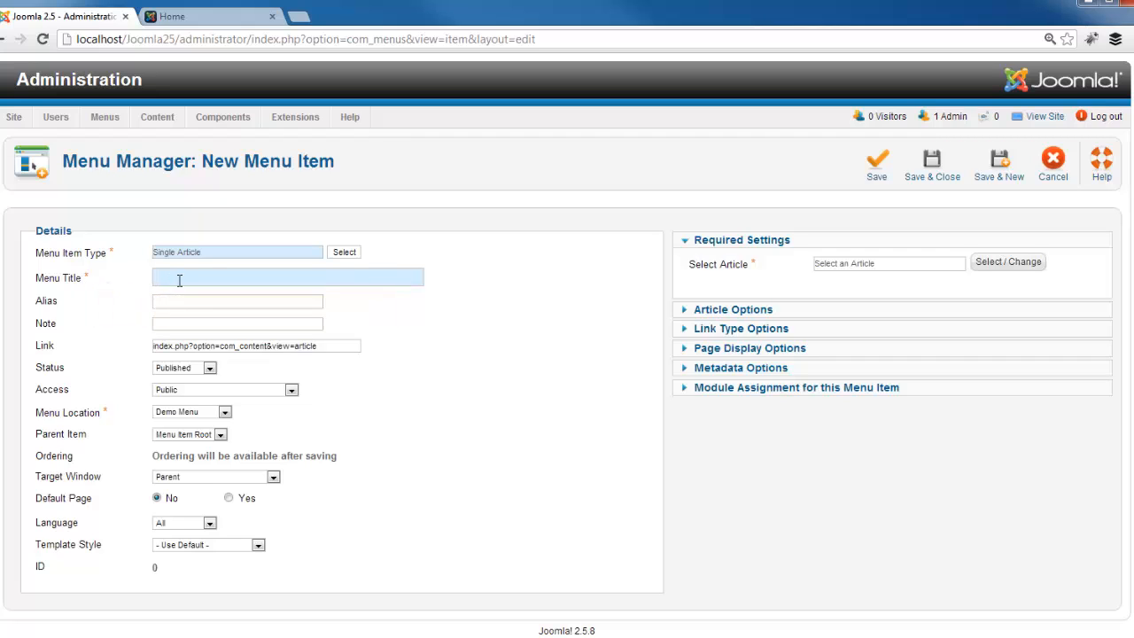
text(P)
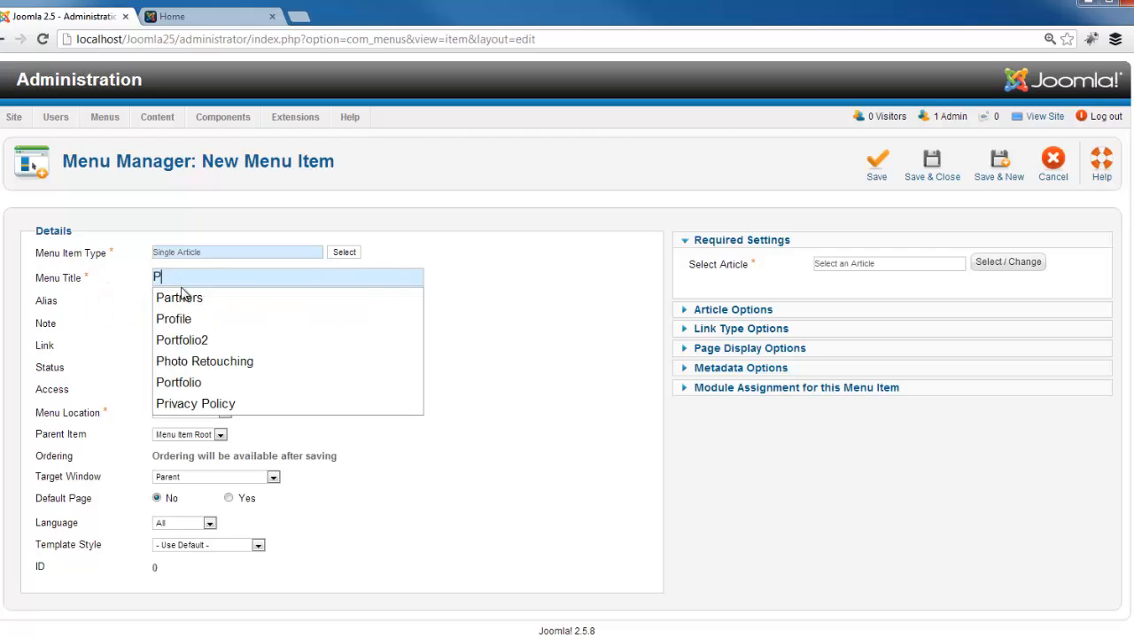
text(rofessionals)
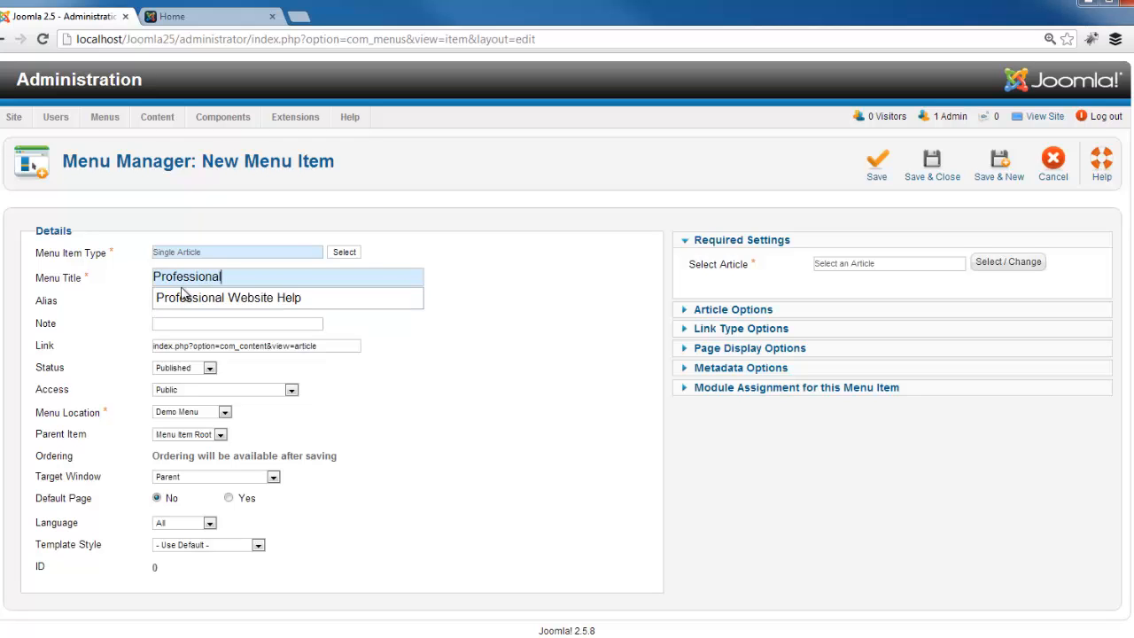
Clear the old article filter, filter the articles by "pro" and choose the Professionals article for the menu item
click(1001, 267)
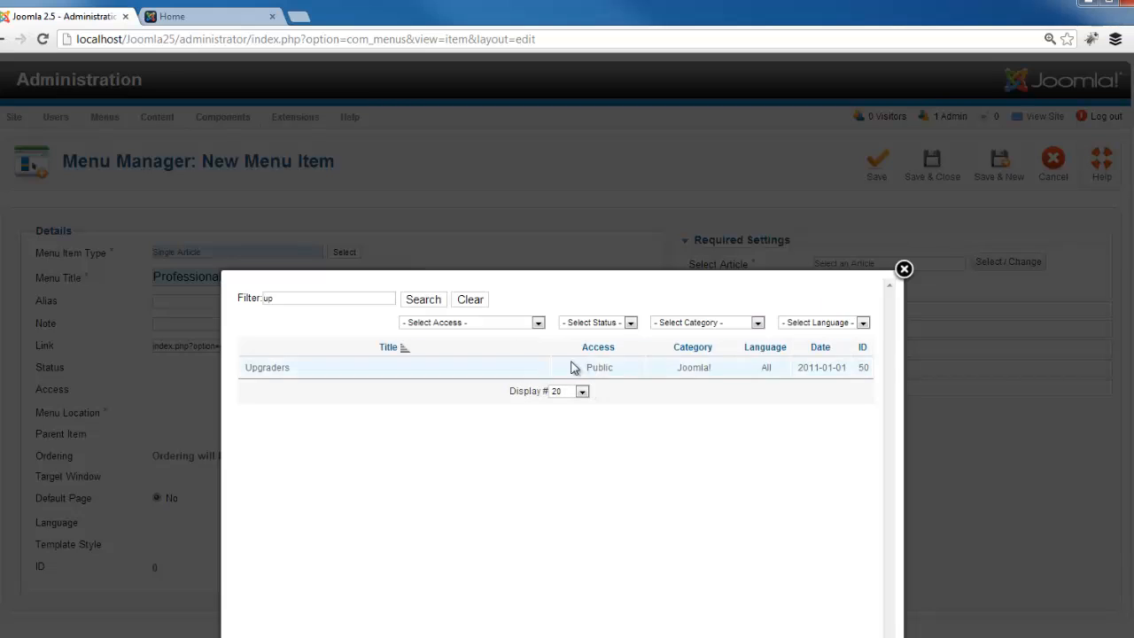
click(474, 301)
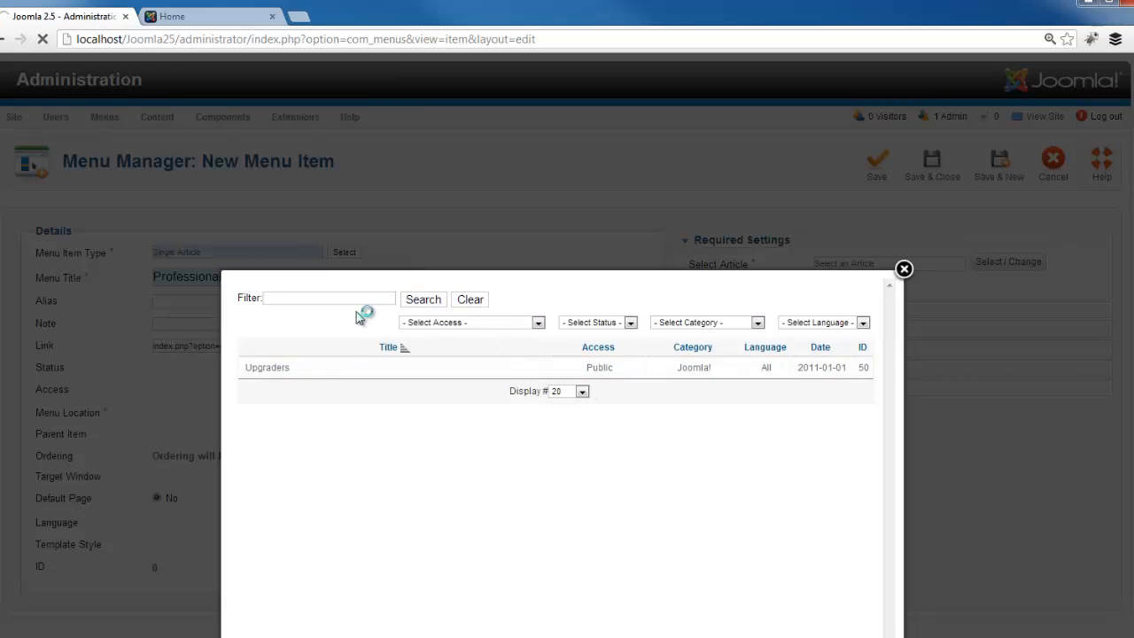
scroll(329, 443, down, 2)
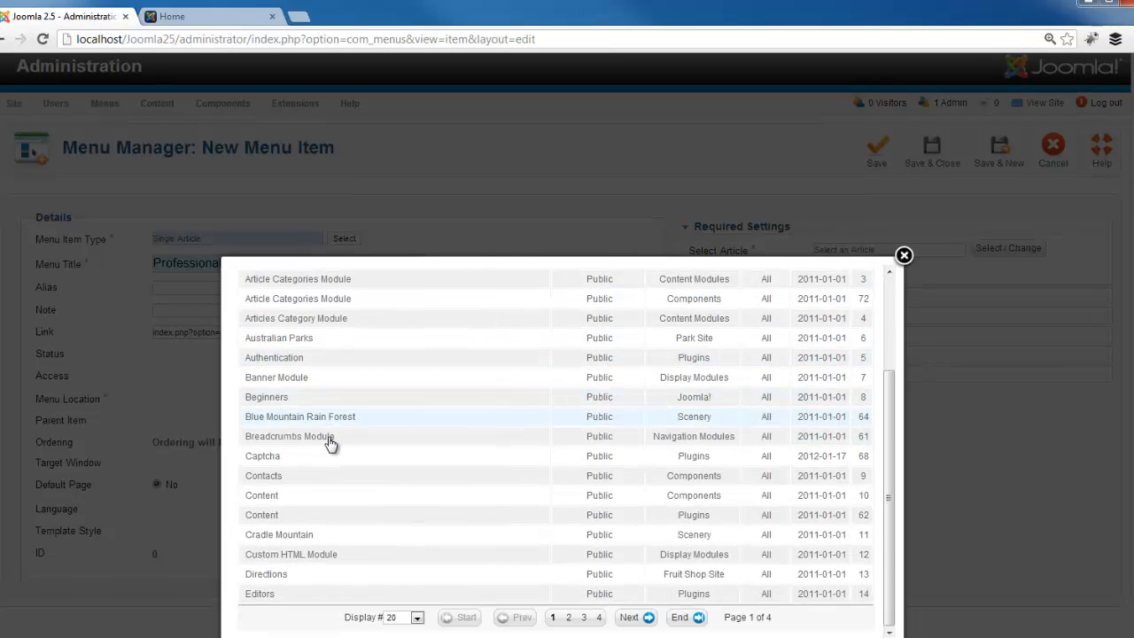
scroll(372, 490, up, 1)
scroll(371, 491, up, 2)
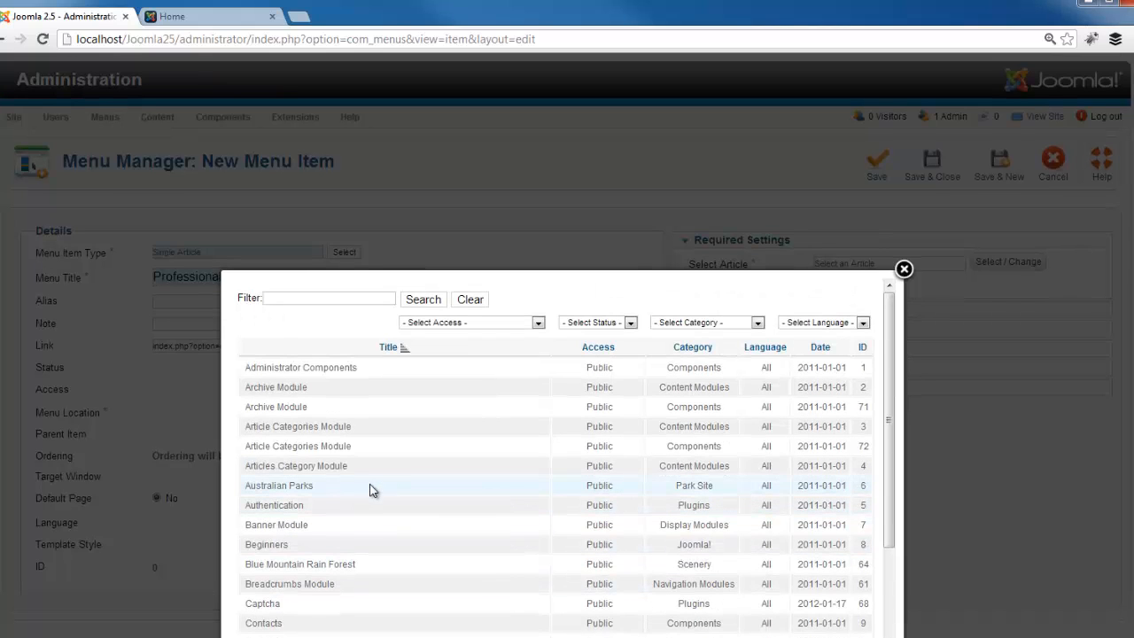
click(350, 302)
text(pro)
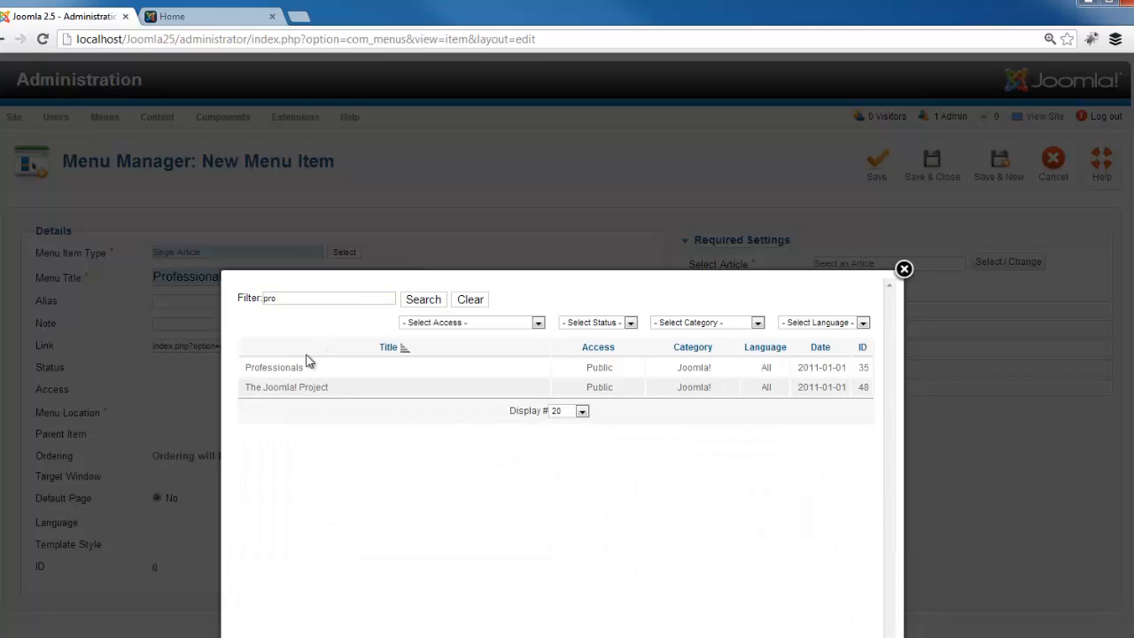
click(293, 368)
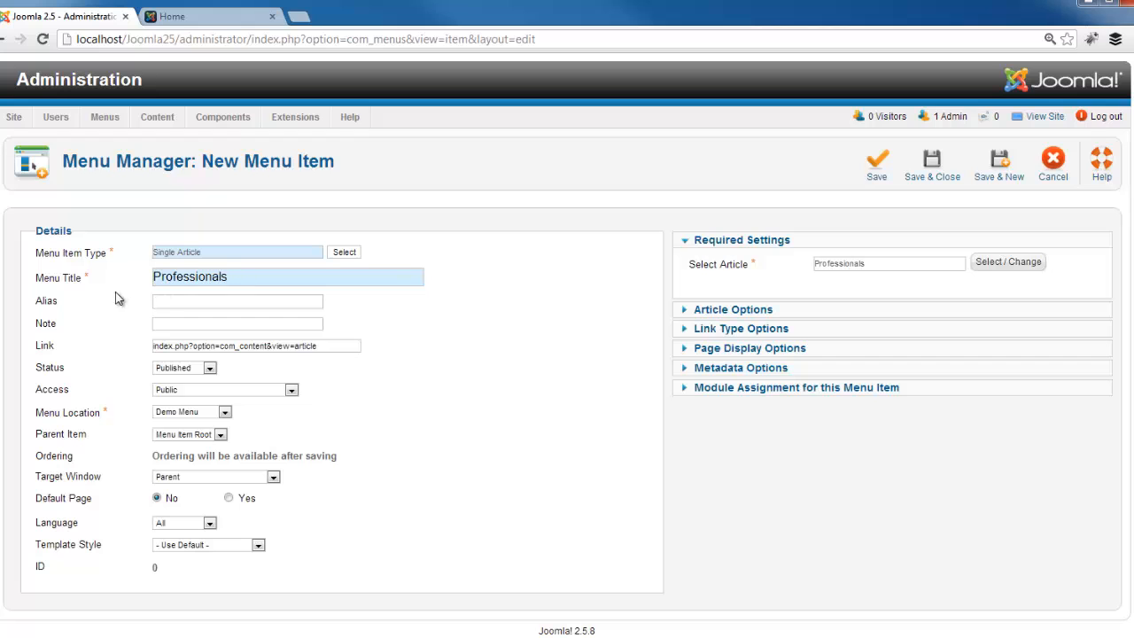
Read the Alias explanation, then open the Beginners page on the front-end site and examine the alias in its URL
mouse_move(79, 302)
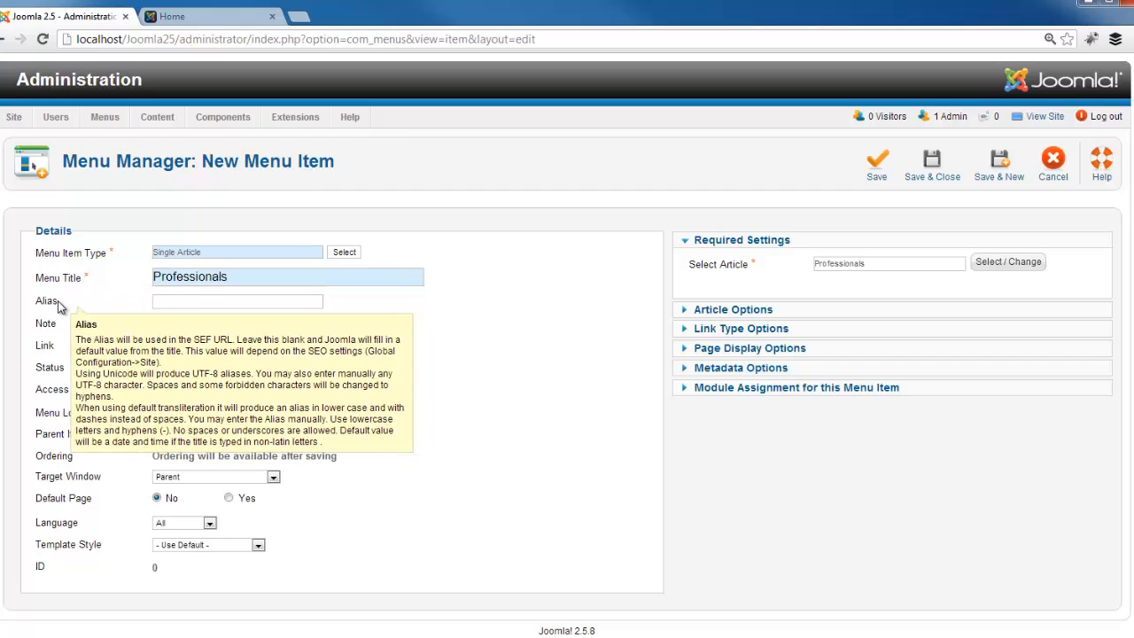
click(177, 16)
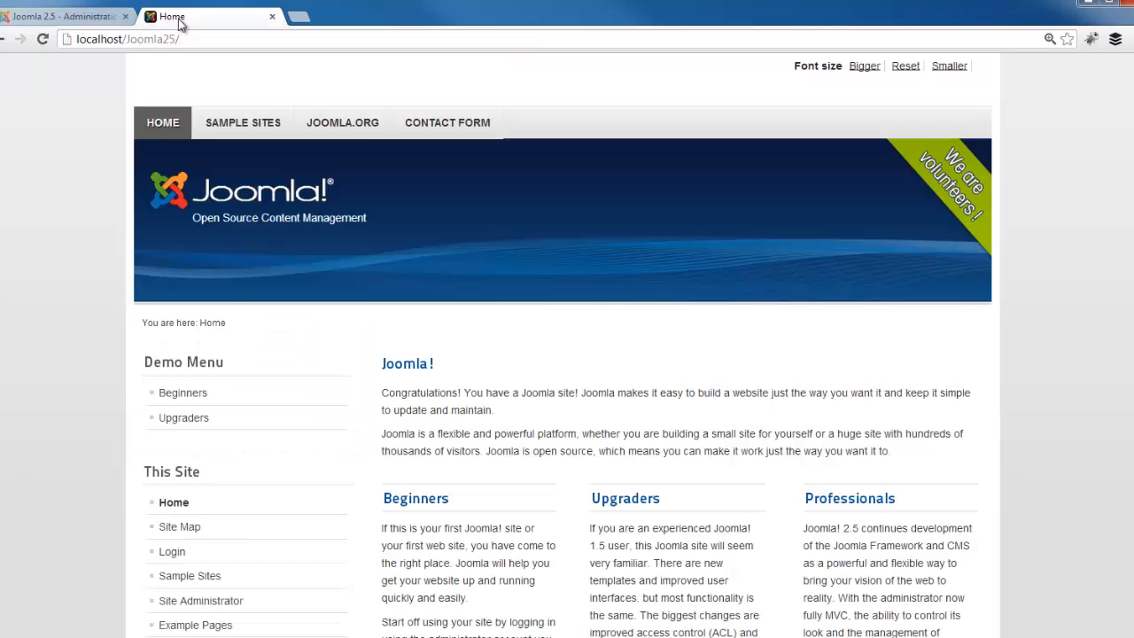
click(176, 402)
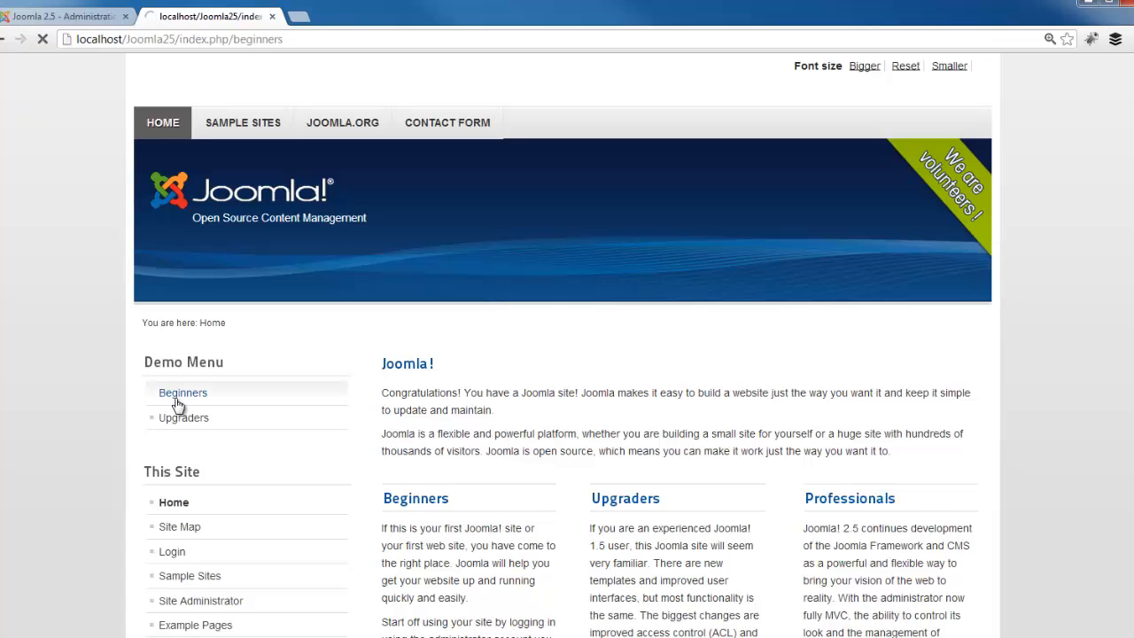
drag(299, 43, 234, 42)
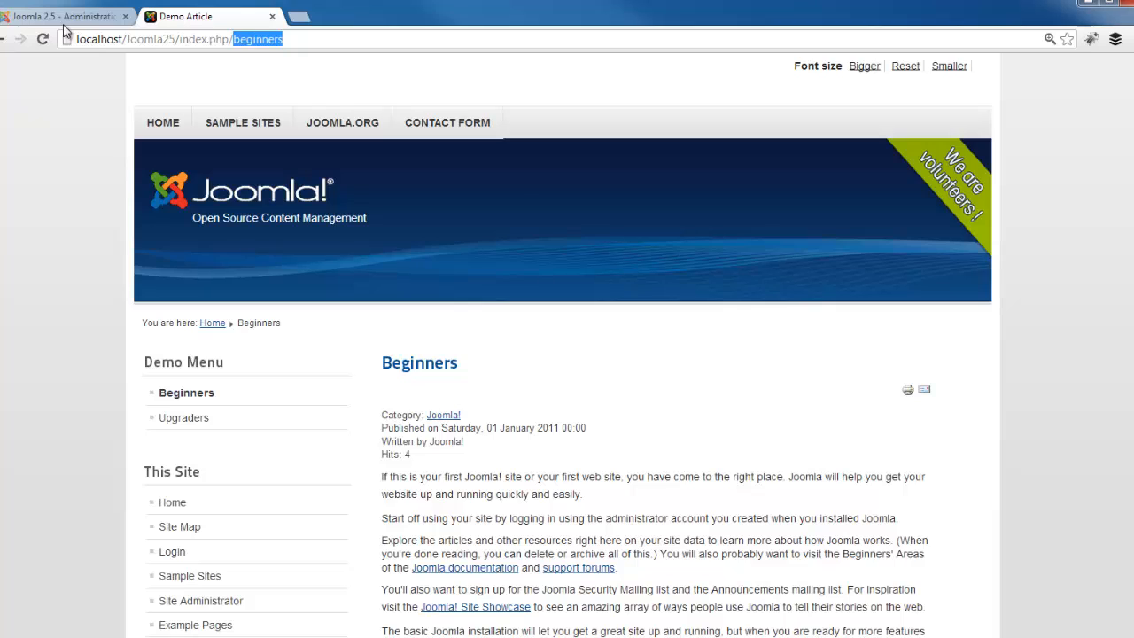
click(236, 39)
drag(236, 39, 291, 40)
click(291, 40)
click(70, 19)
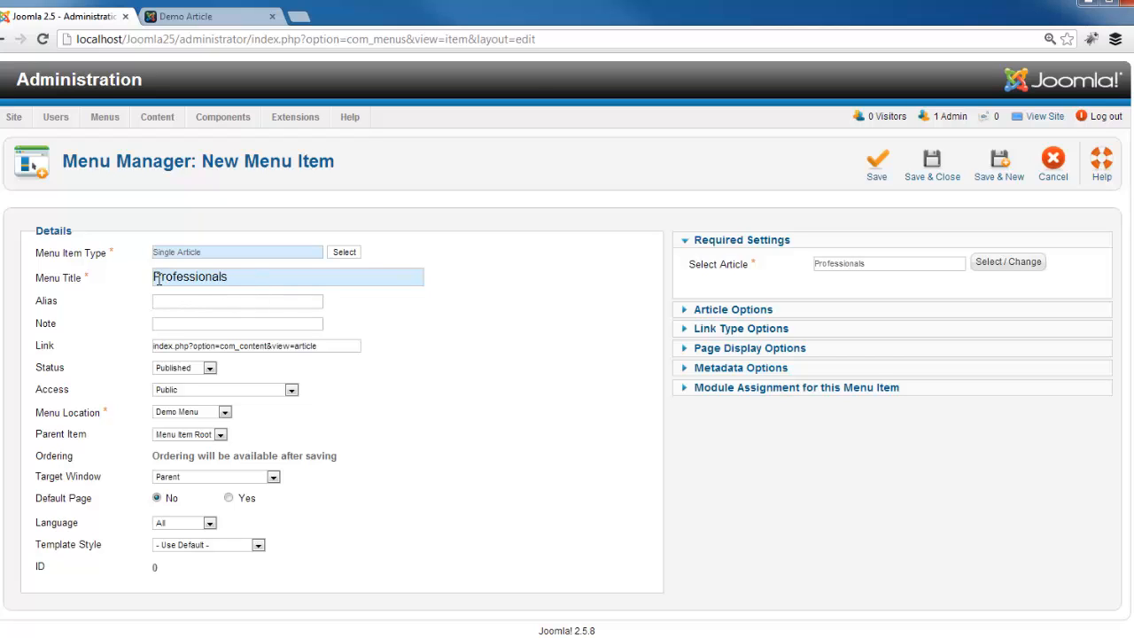
Compare the new item's Menu Title, Alias and Link fields with the URL of the Beginners page
drag(158, 278, 250, 276)
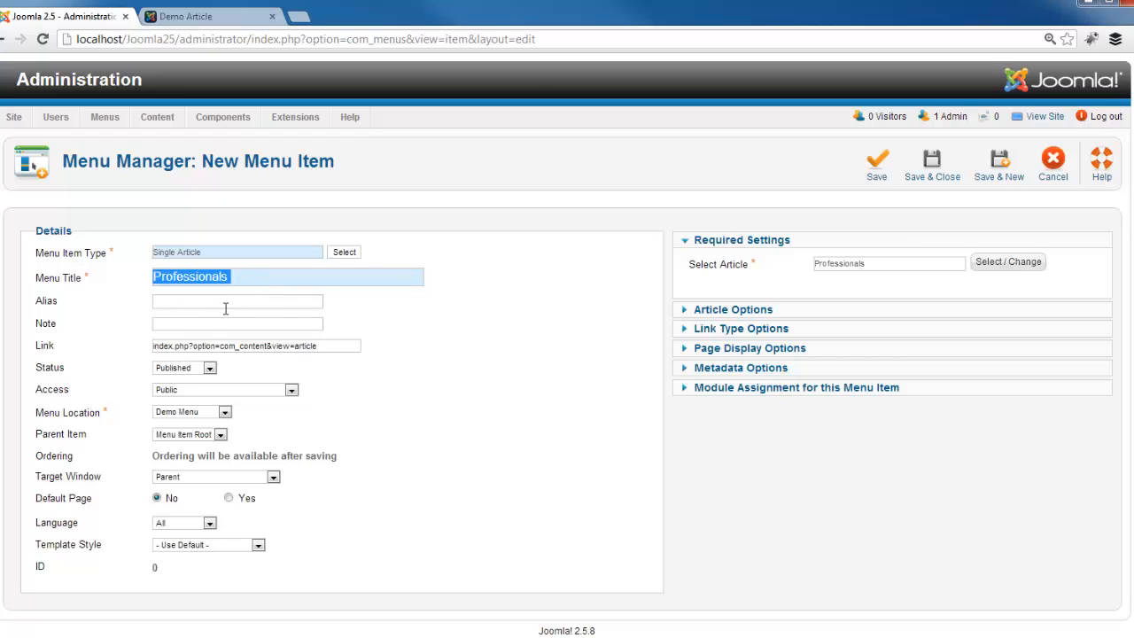
click(226, 307)
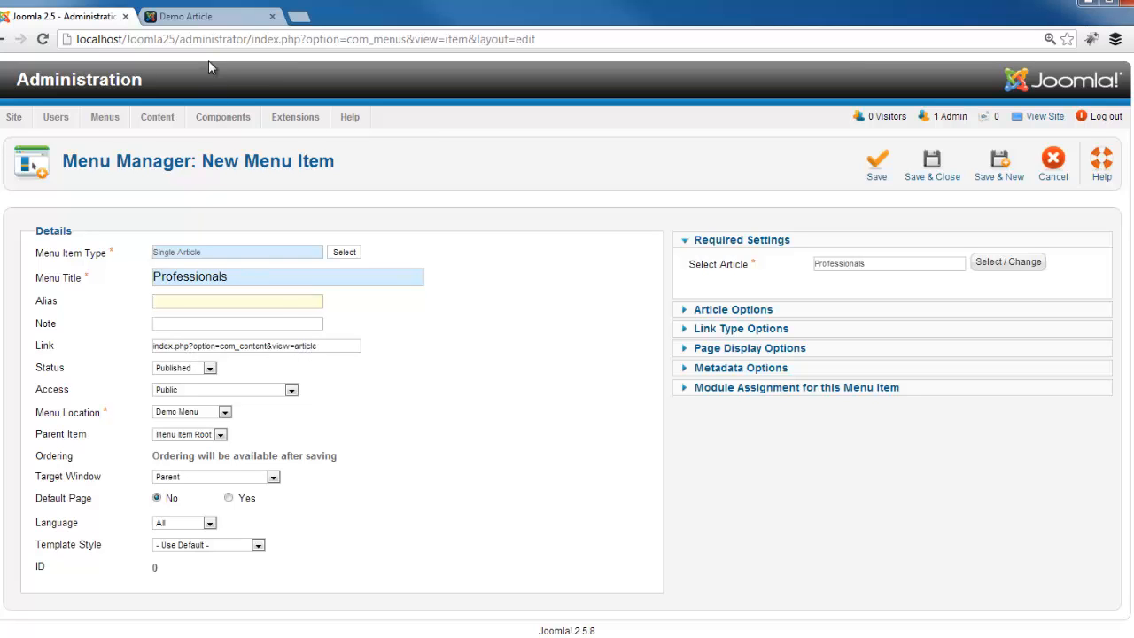
click(209, 16)
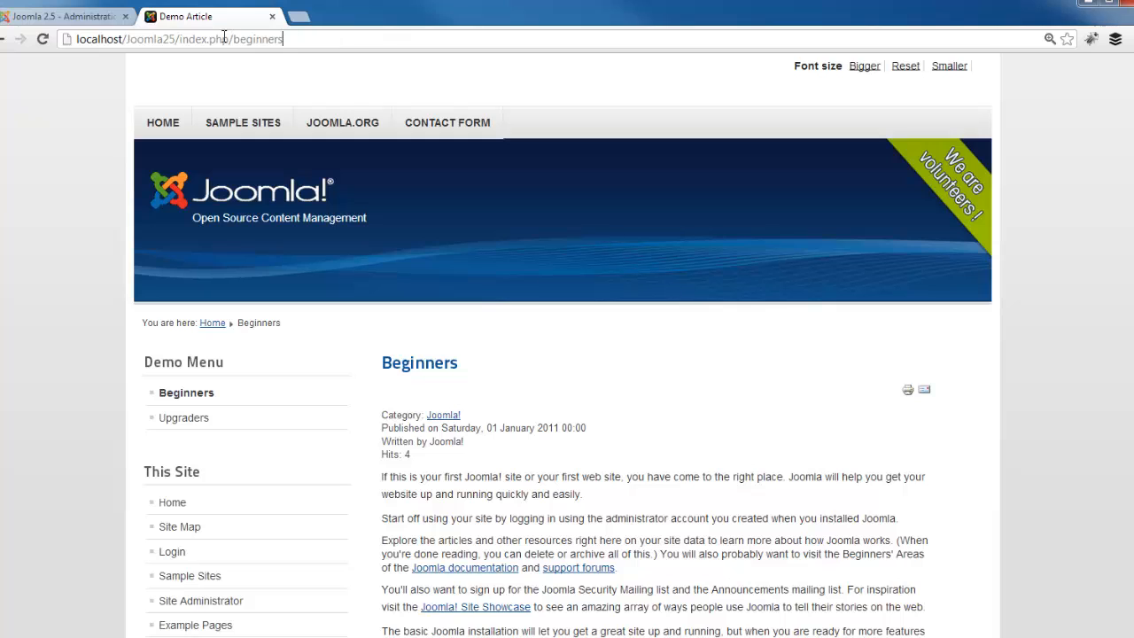
click(78, 24)
drag(321, 345, 293, 344)
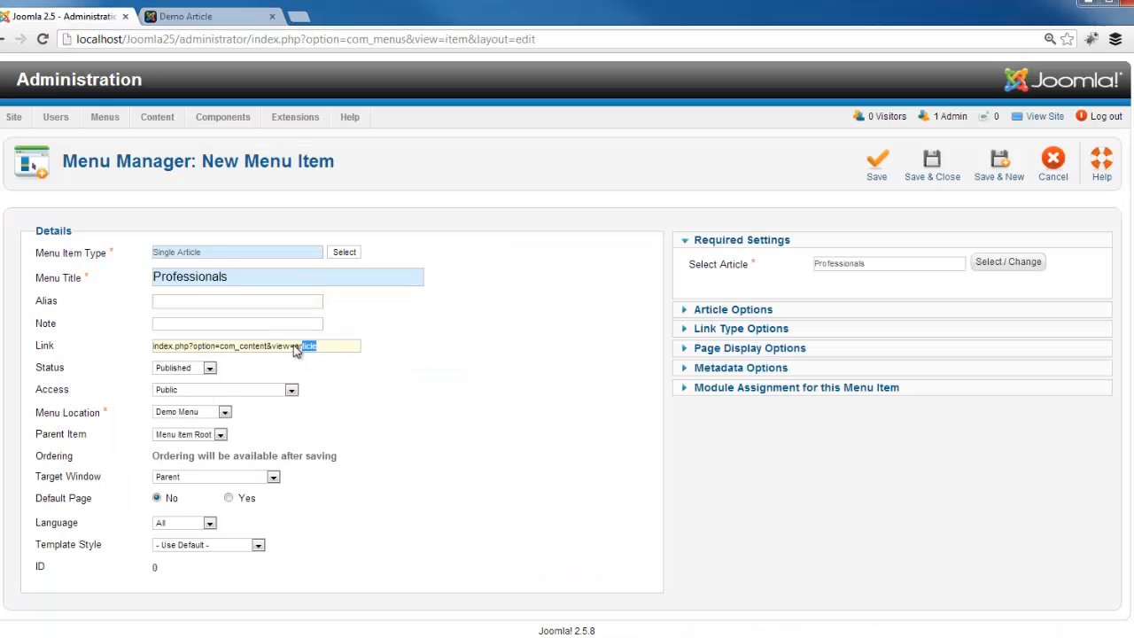
click(231, 354)
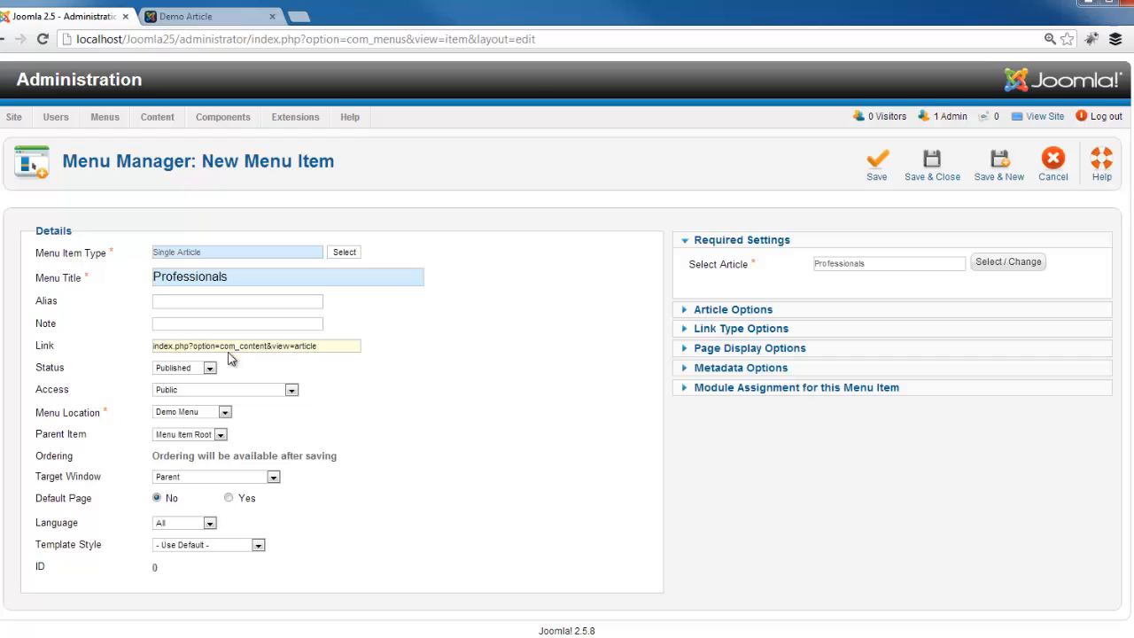
Review the available Status and Access options for the Professionals menu item without changing them
click(182, 375)
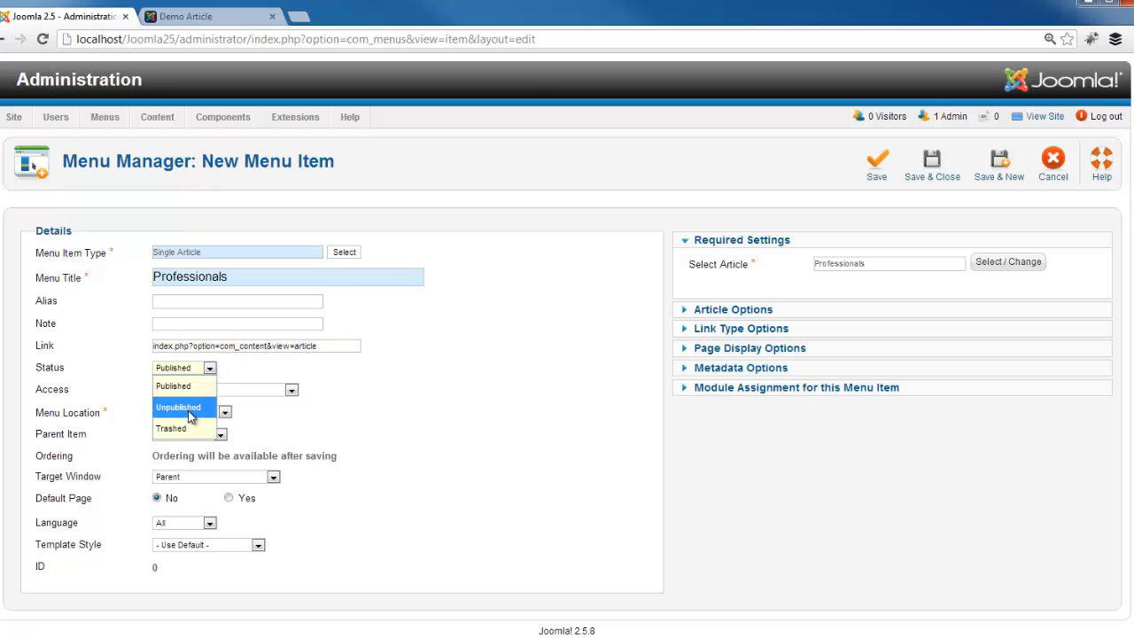
click(393, 412)
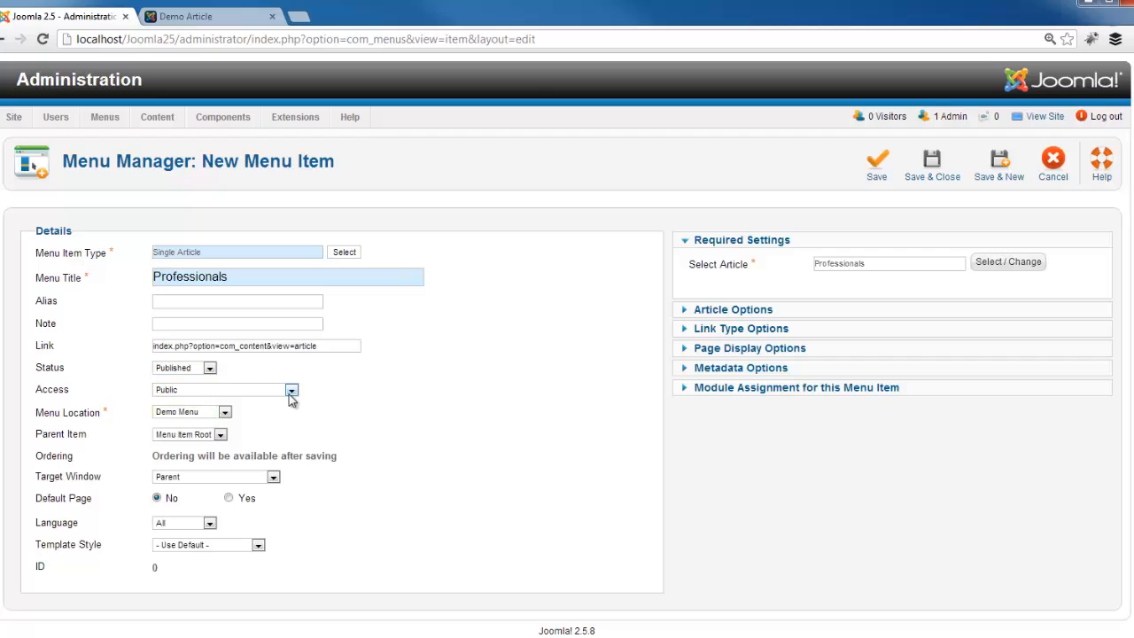
click(213, 393)
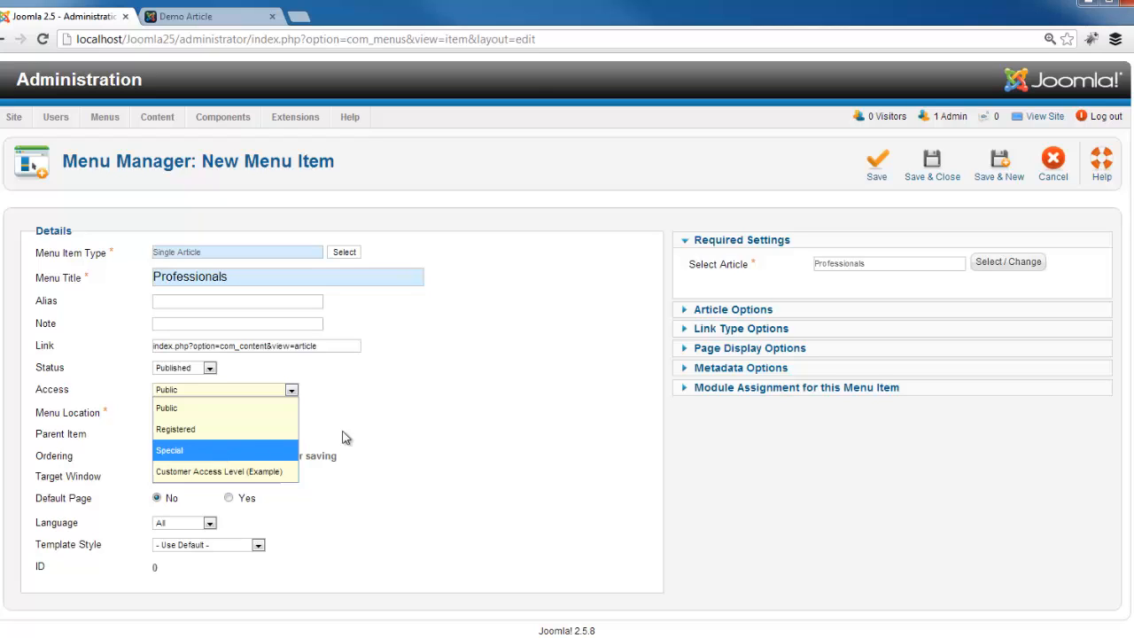
click(392, 413)
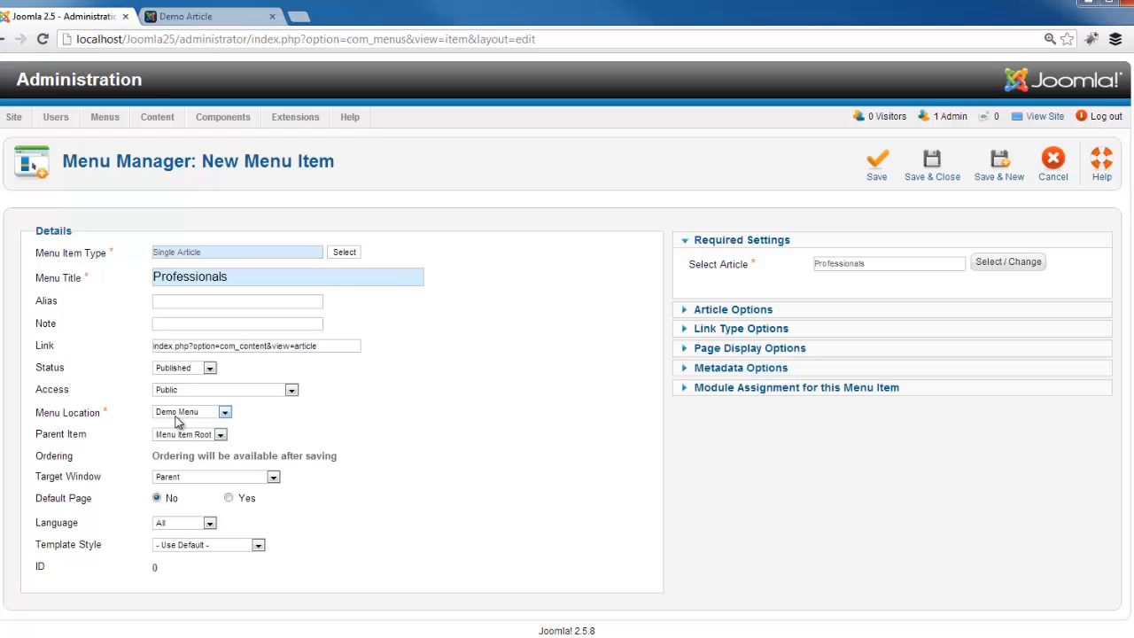
Choose Demo Menu as the menu location and Menu Item Root as the parent item
click(168, 414)
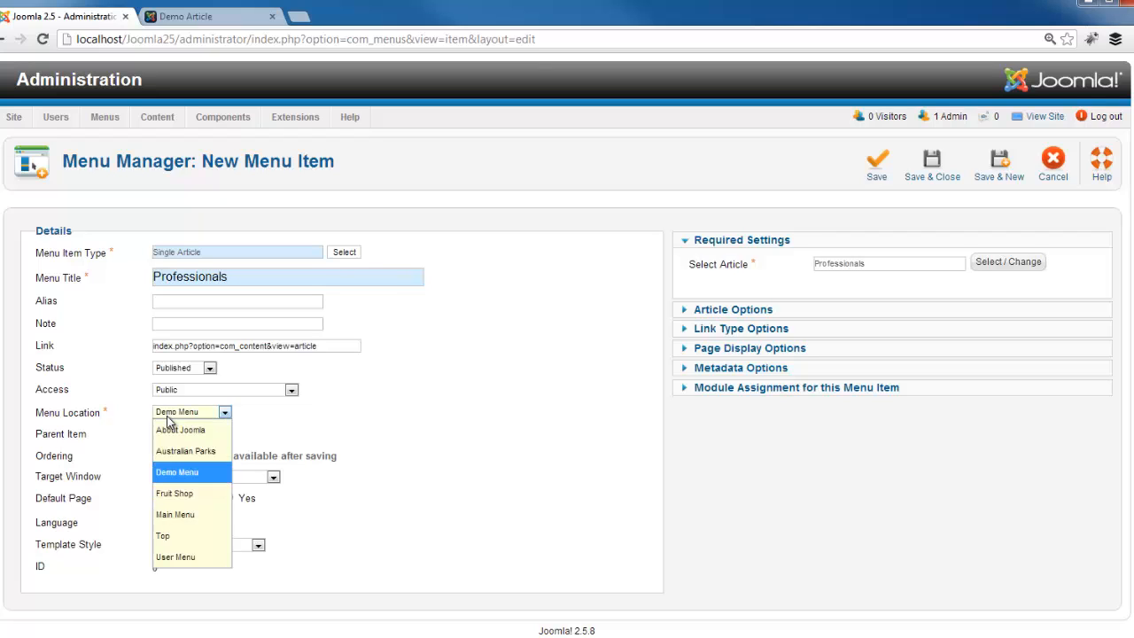
click(176, 474)
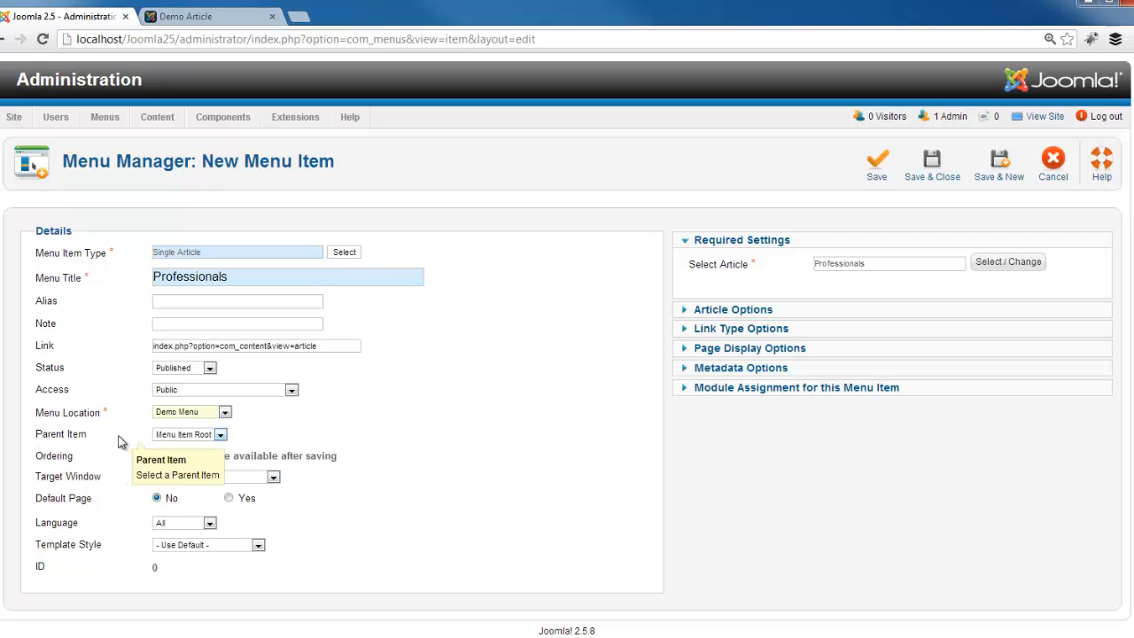
click(177, 434)
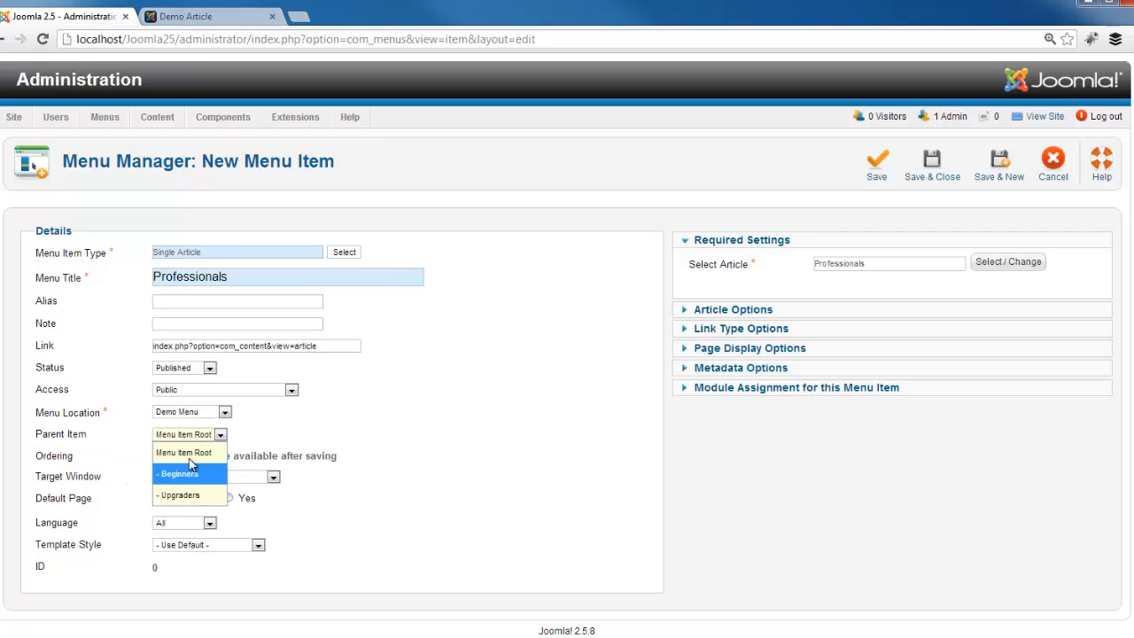
click(204, 452)
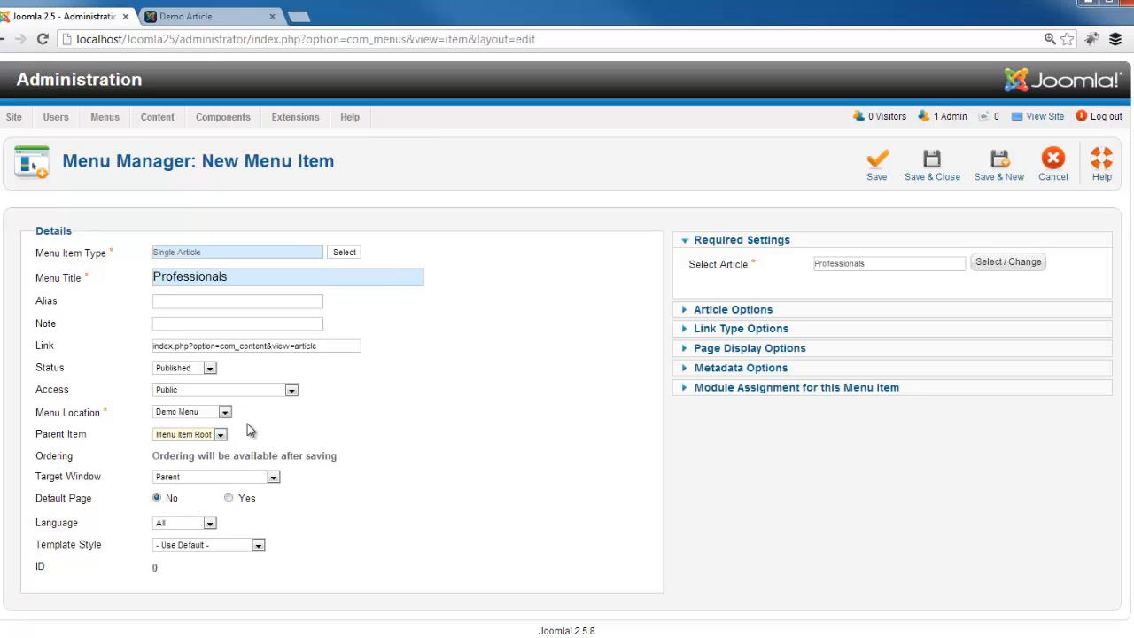
Examine how the Demo Menu's items are arranged on the front-end site
click(186, 17)
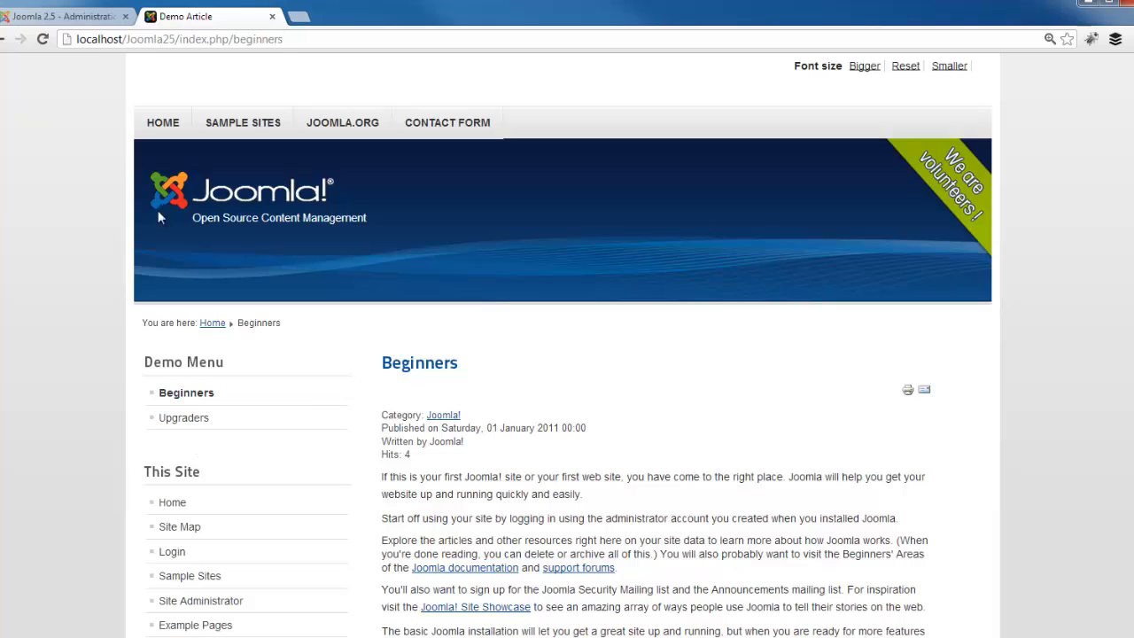
click(84, 16)
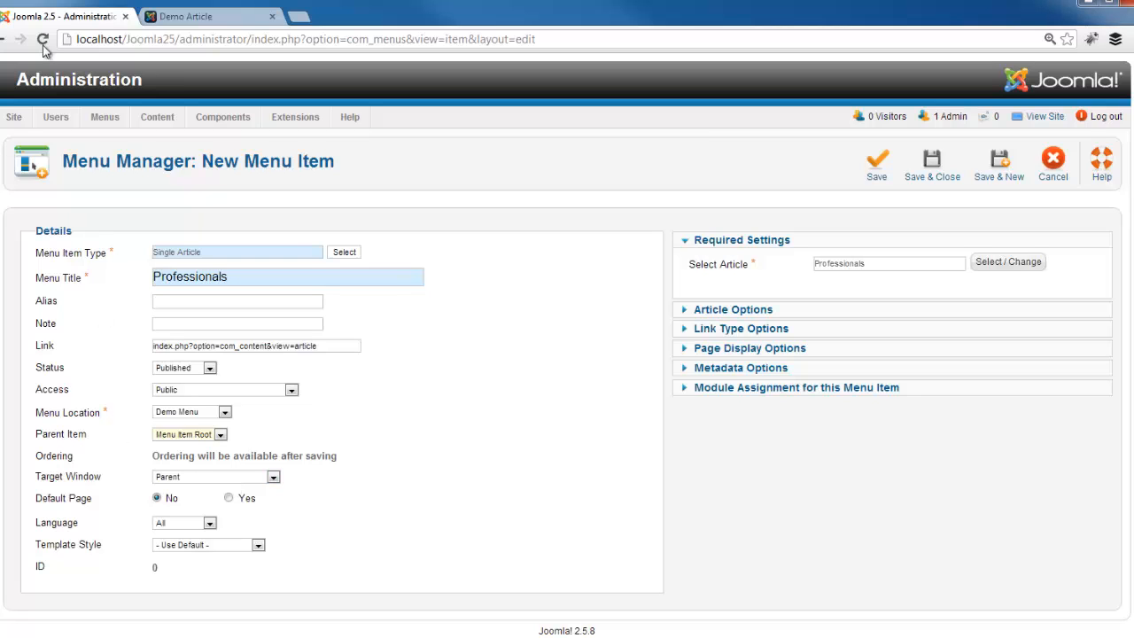
click(156, 16)
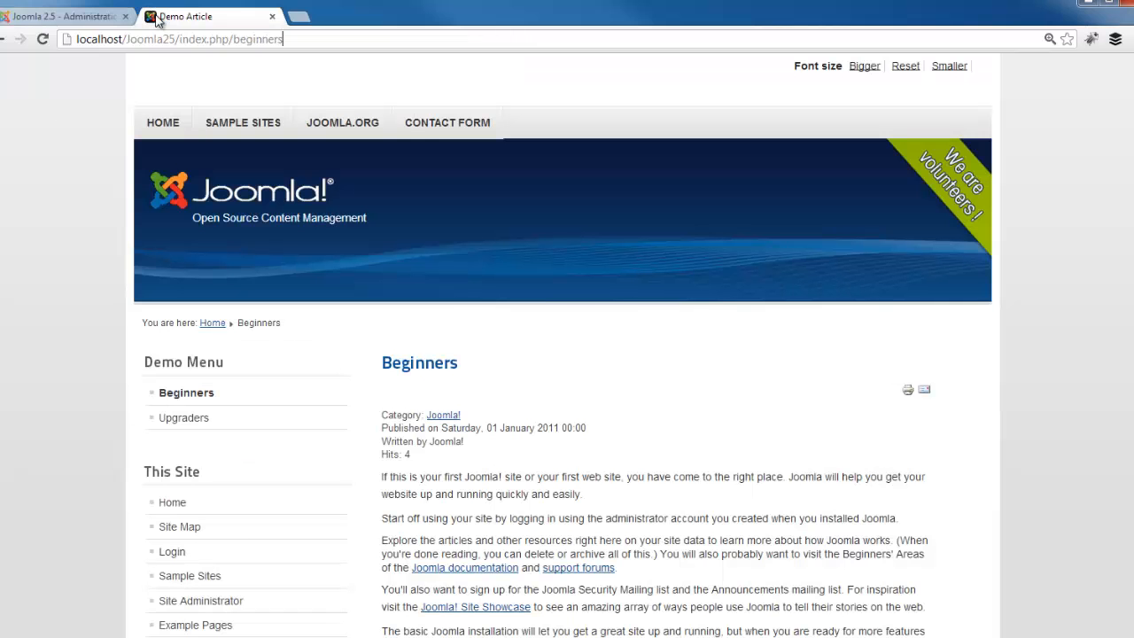
View the Upgraders page on the front-end site, then review the new menu item's Target Window choices and Default Page setting in the administration
click(191, 430)
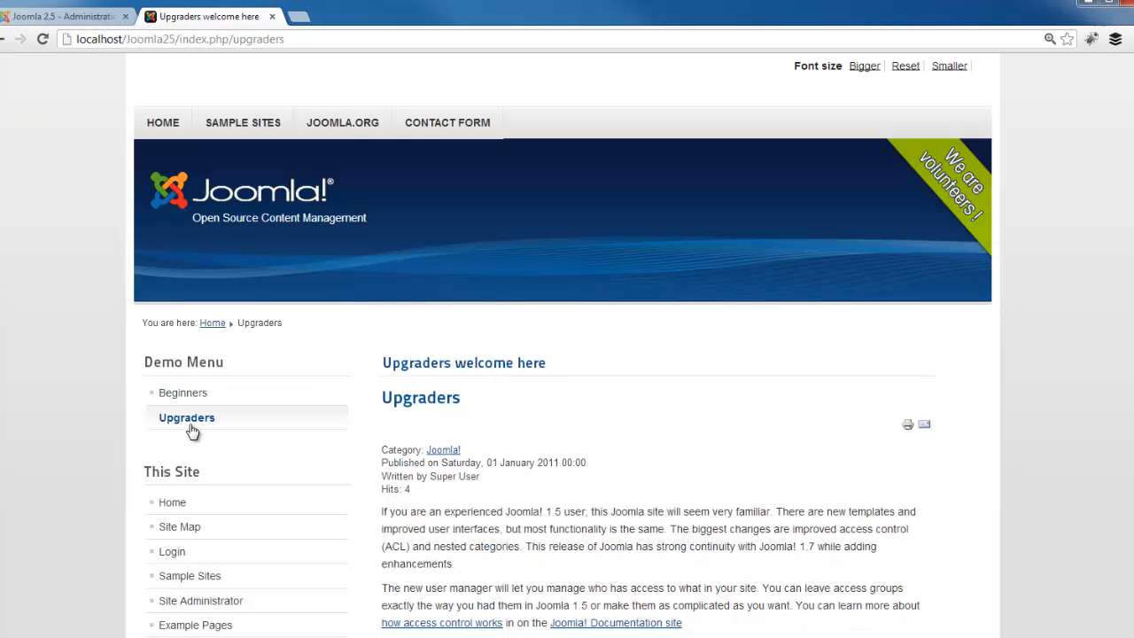
click(62, 16)
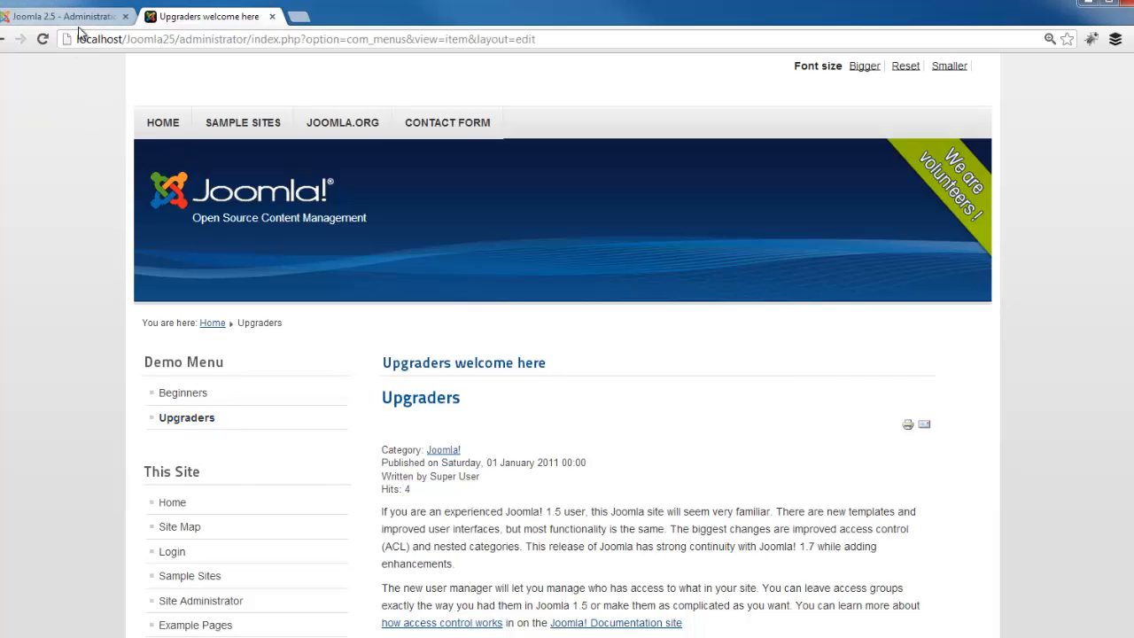
click(201, 479)
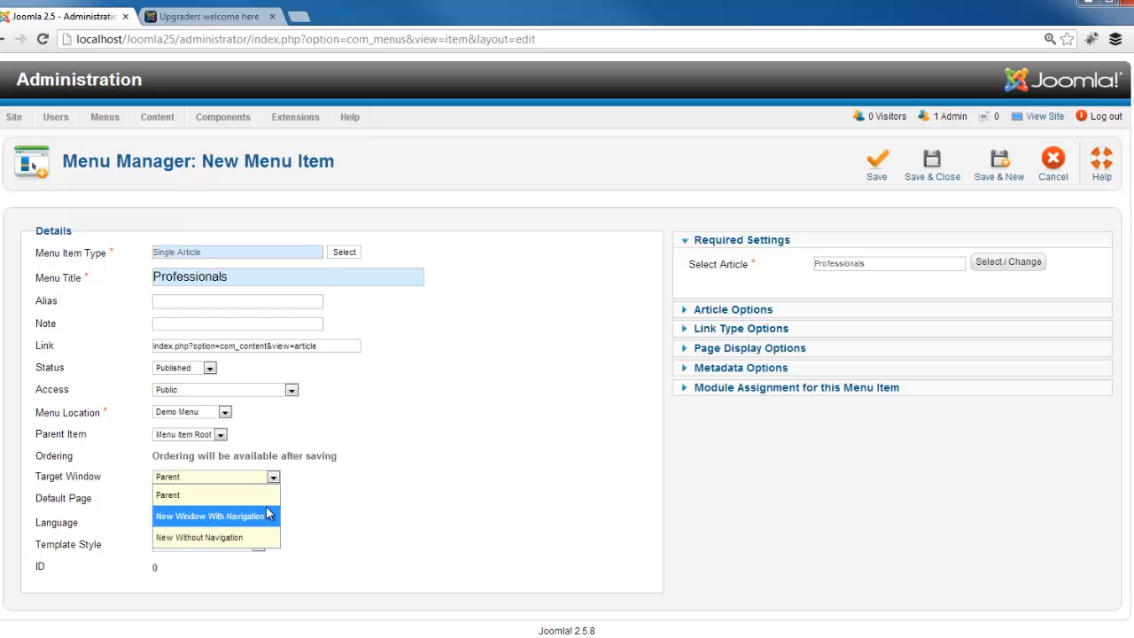
click(361, 489)
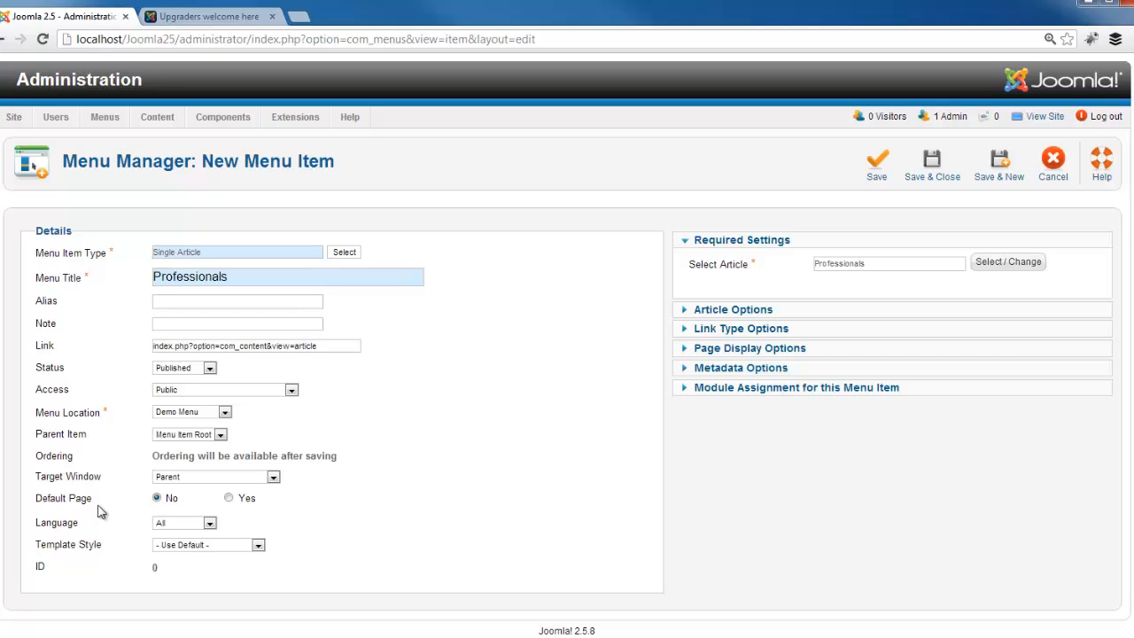
mouse_move(111, 507)
Review the Professionals menu item's Article Options, including the Show Title choices, and its Link Type Options without changing them
click(716, 312)
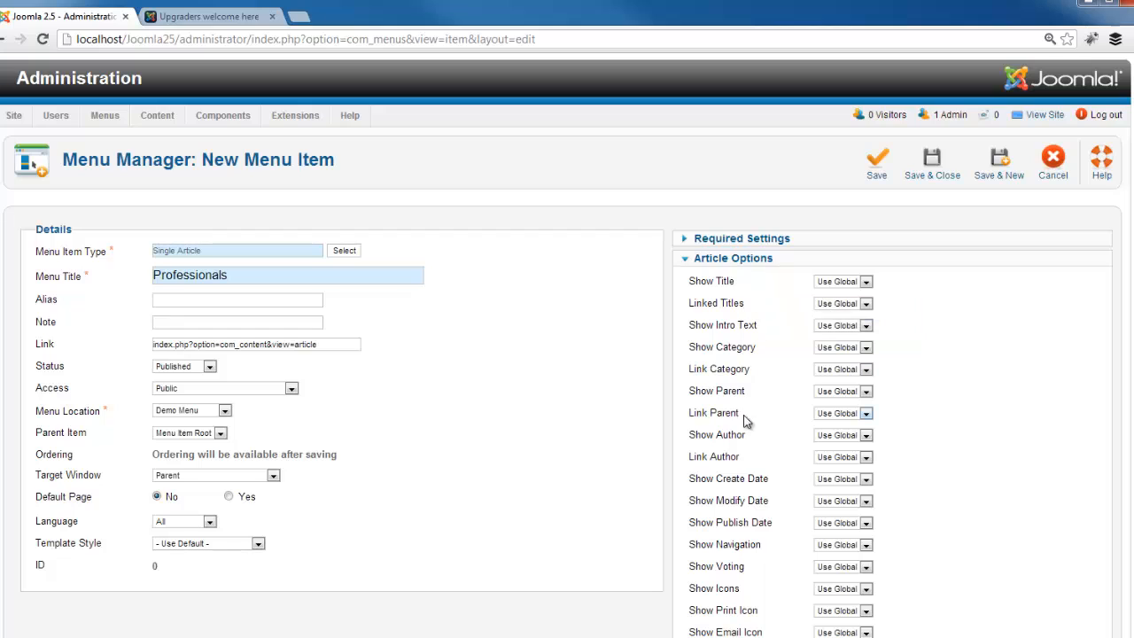
click(865, 281)
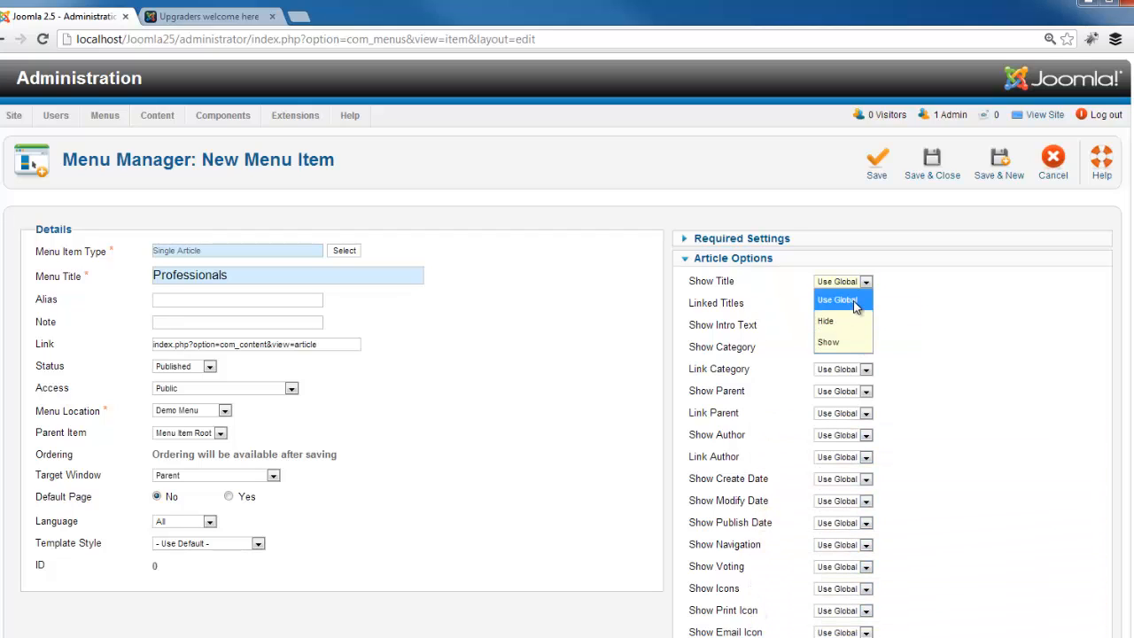
click(855, 303)
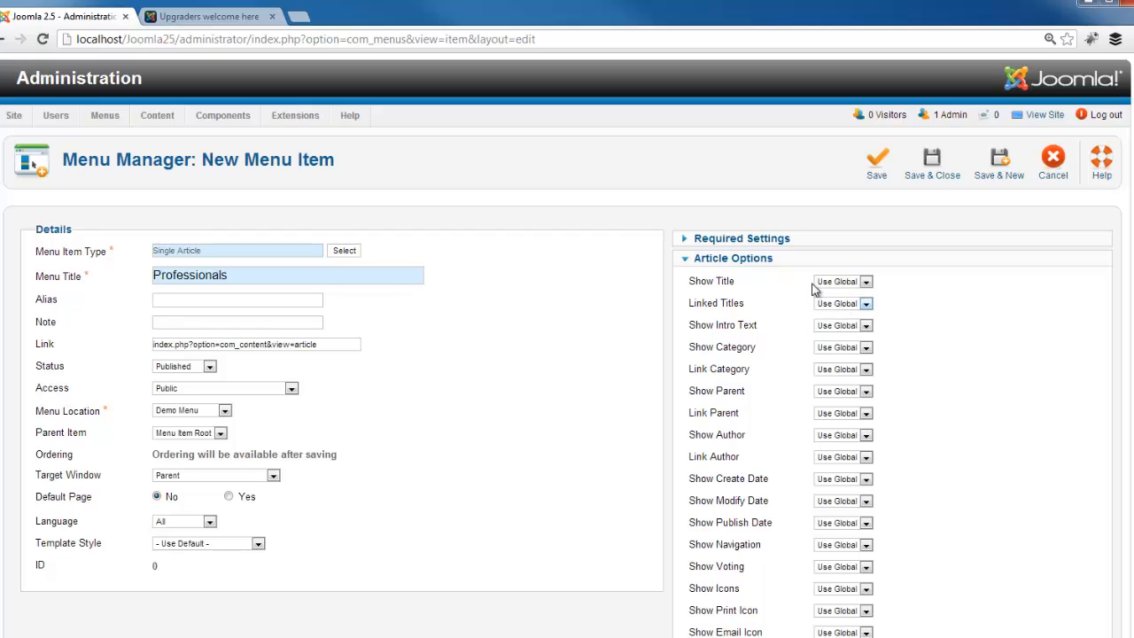
click(748, 259)
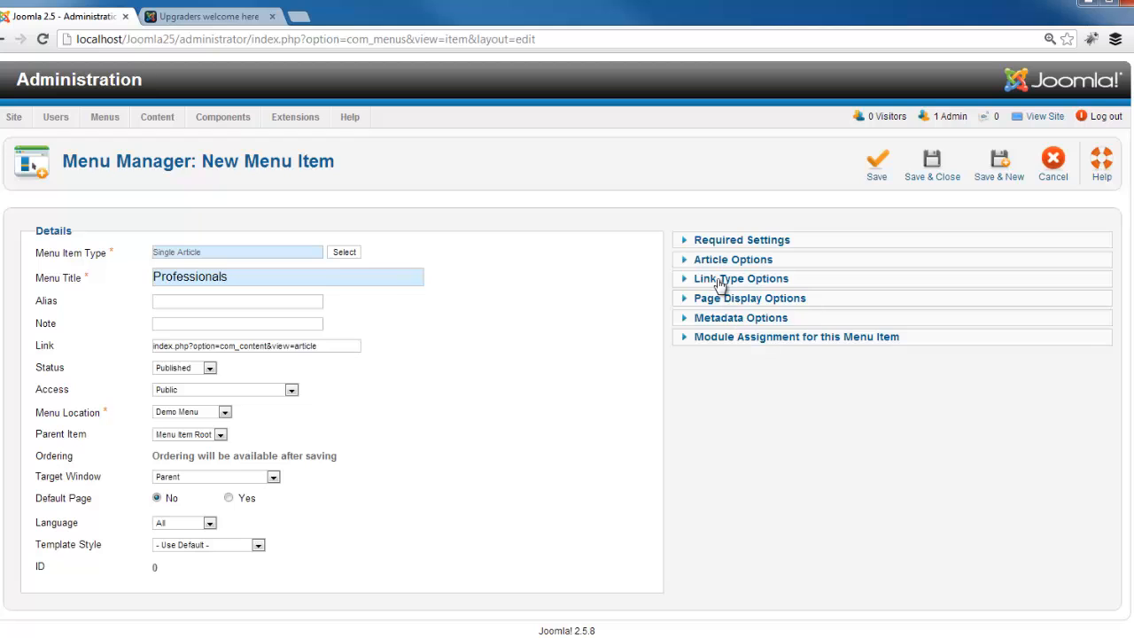
click(720, 282)
mouse_move(720, 304)
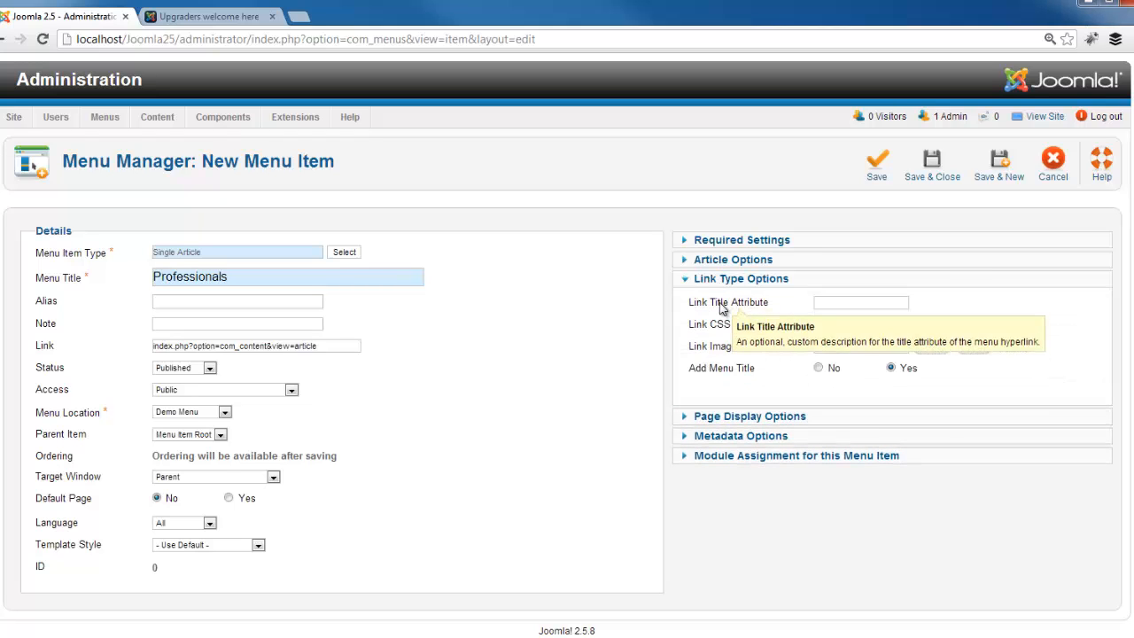
Set the Browser Page Title to "Professional Web Design in Dauphin, Manitoba, Canada" and Show Page Heading to Yes
click(728, 418)
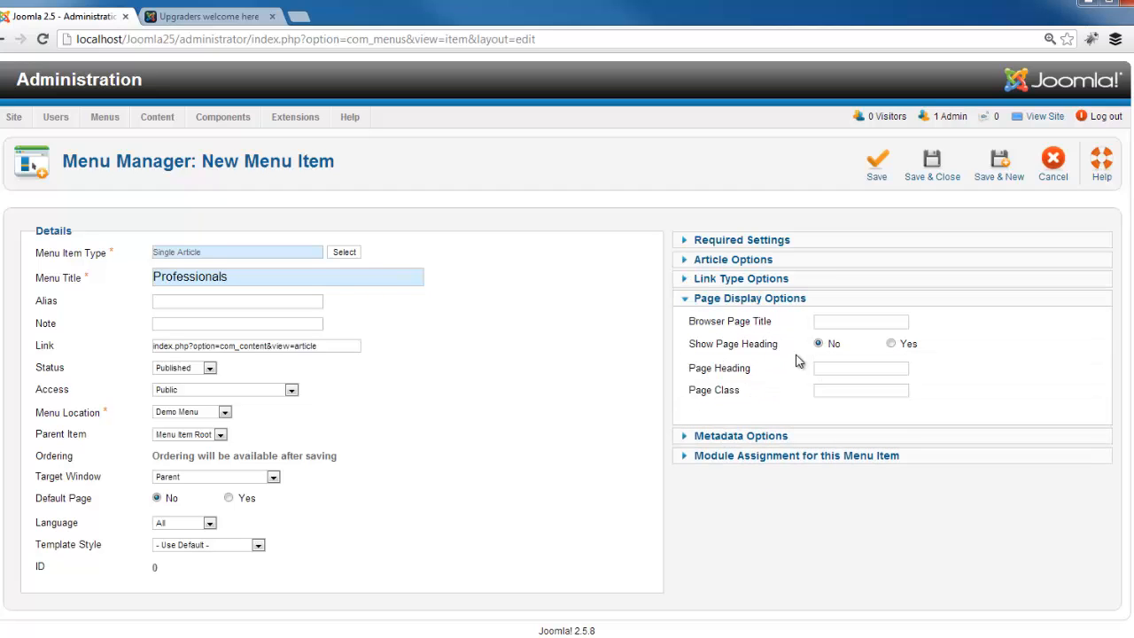
mouse_move(764, 324)
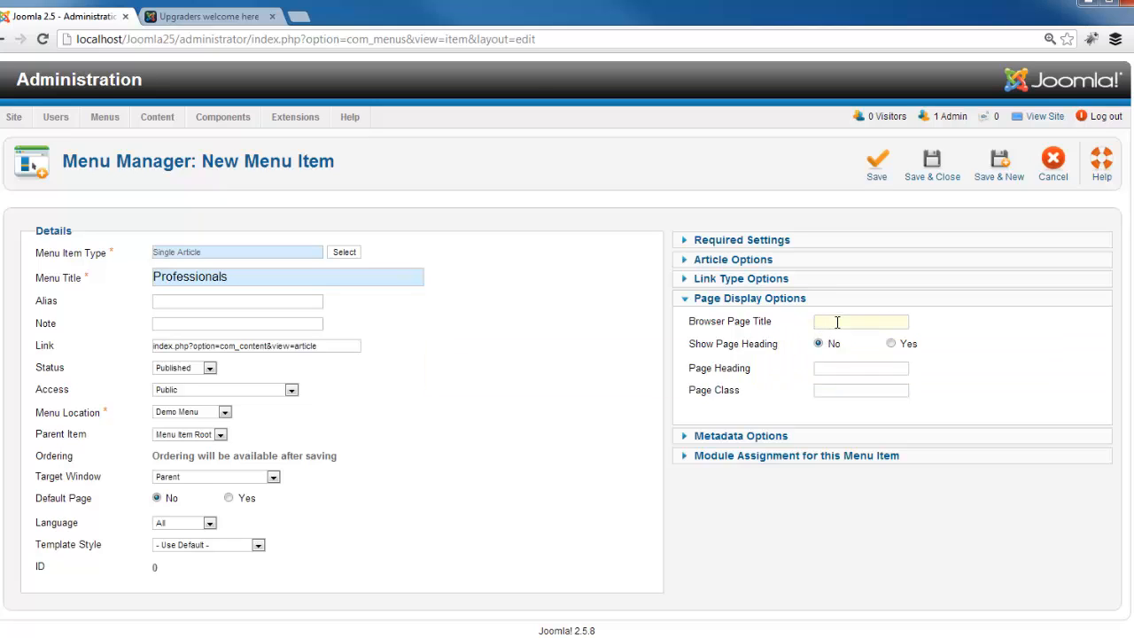
text(Prof)
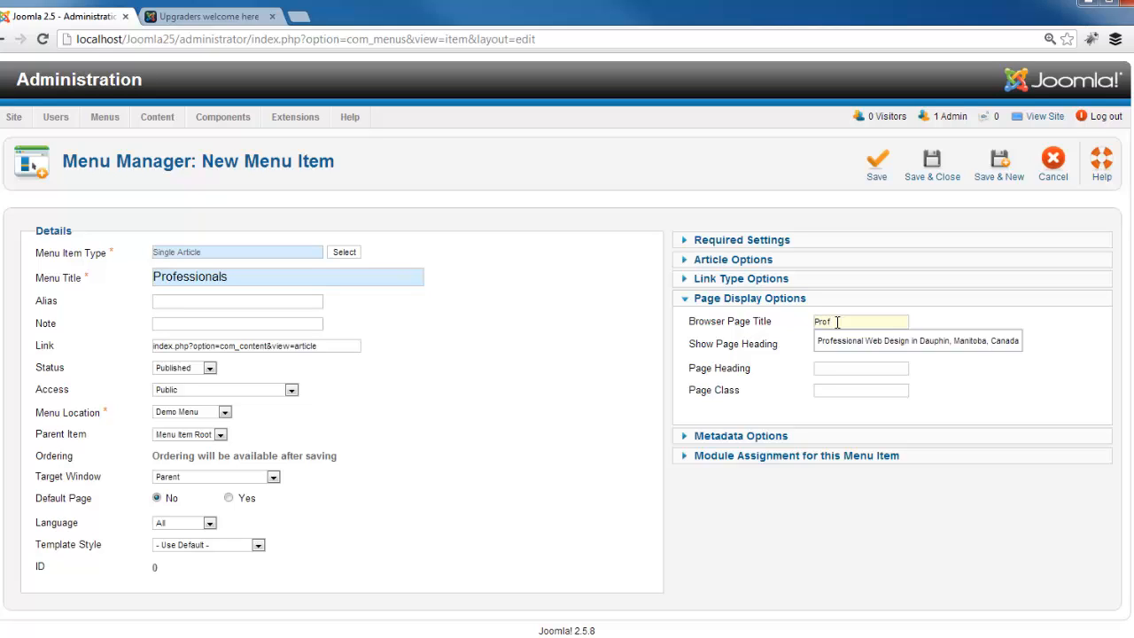
key(Down)
key(Return)
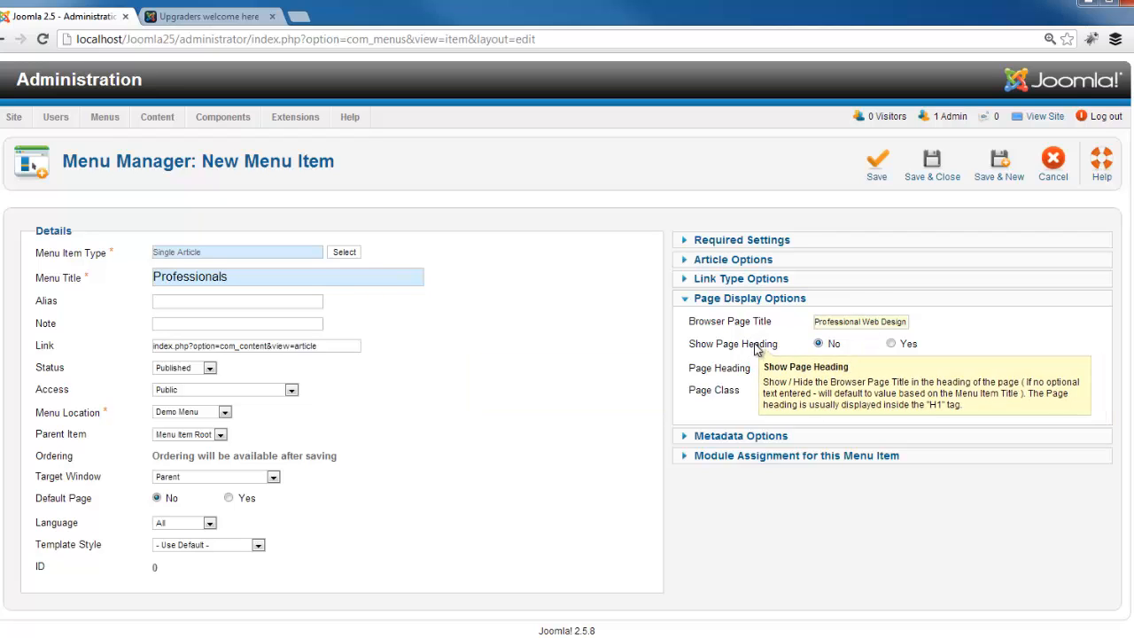
click(891, 344)
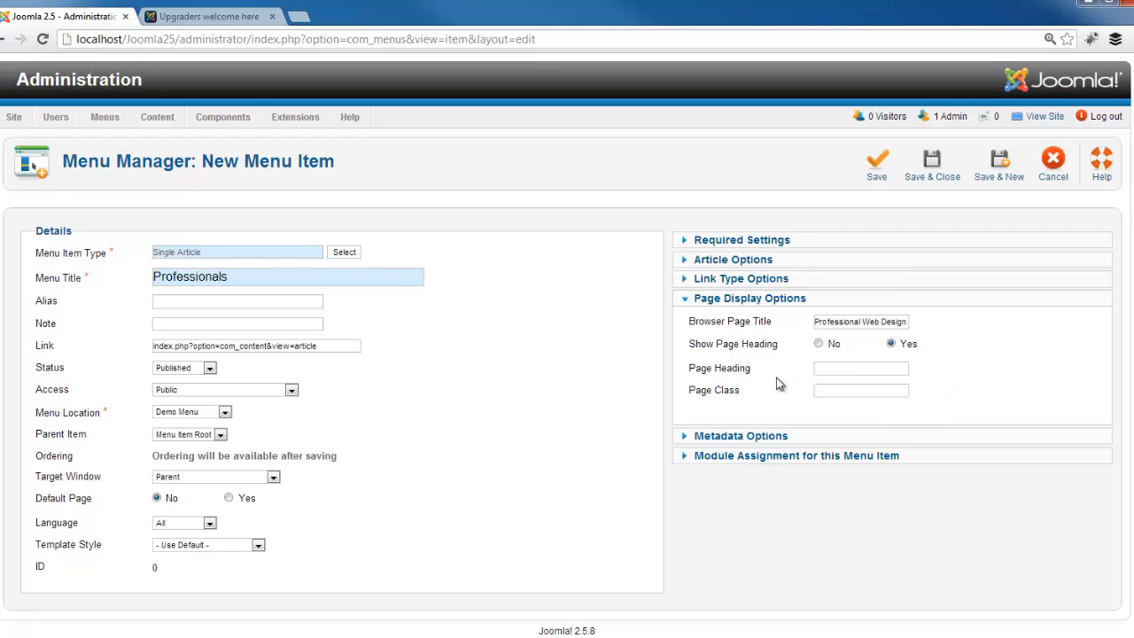
Review the Metadata Options and the module assignments for the Professionals menu item
click(747, 439)
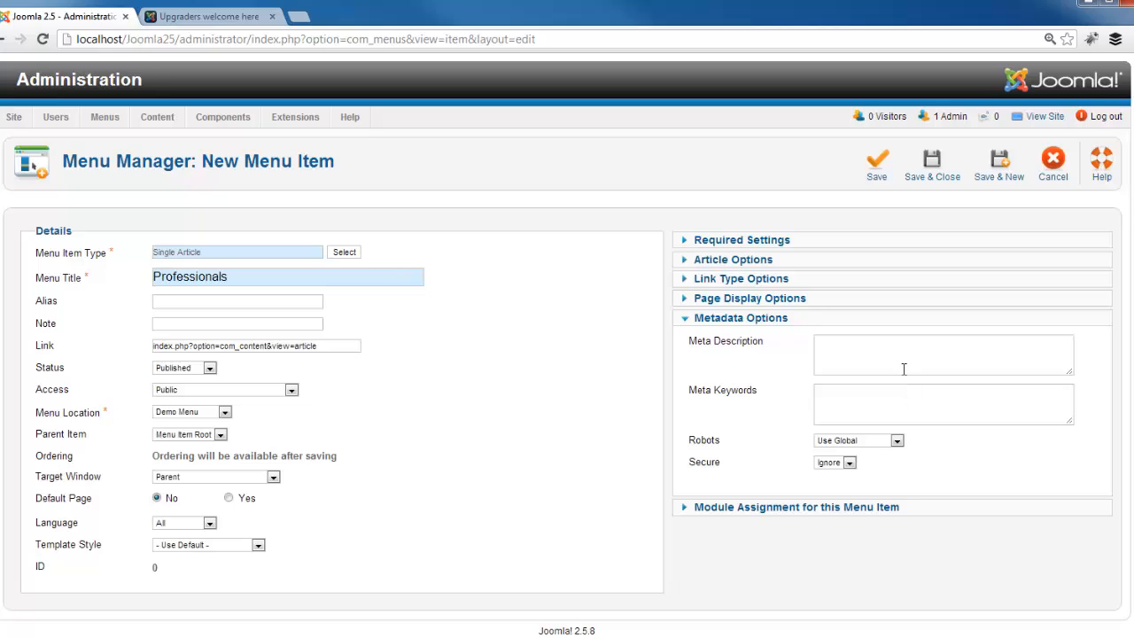
click(729, 512)
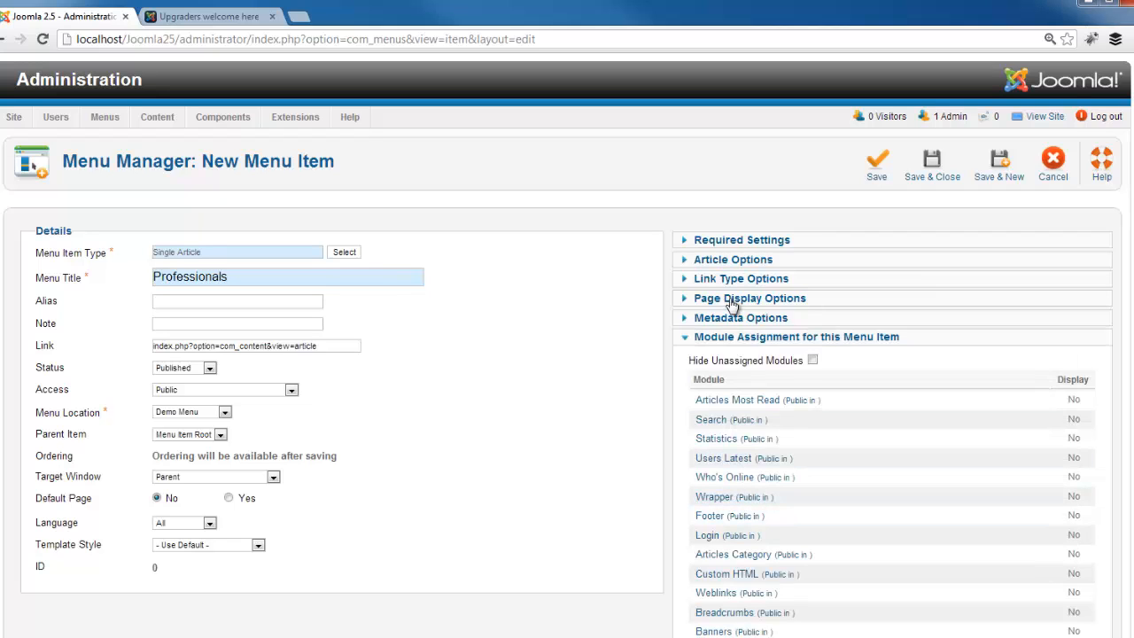
click(743, 321)
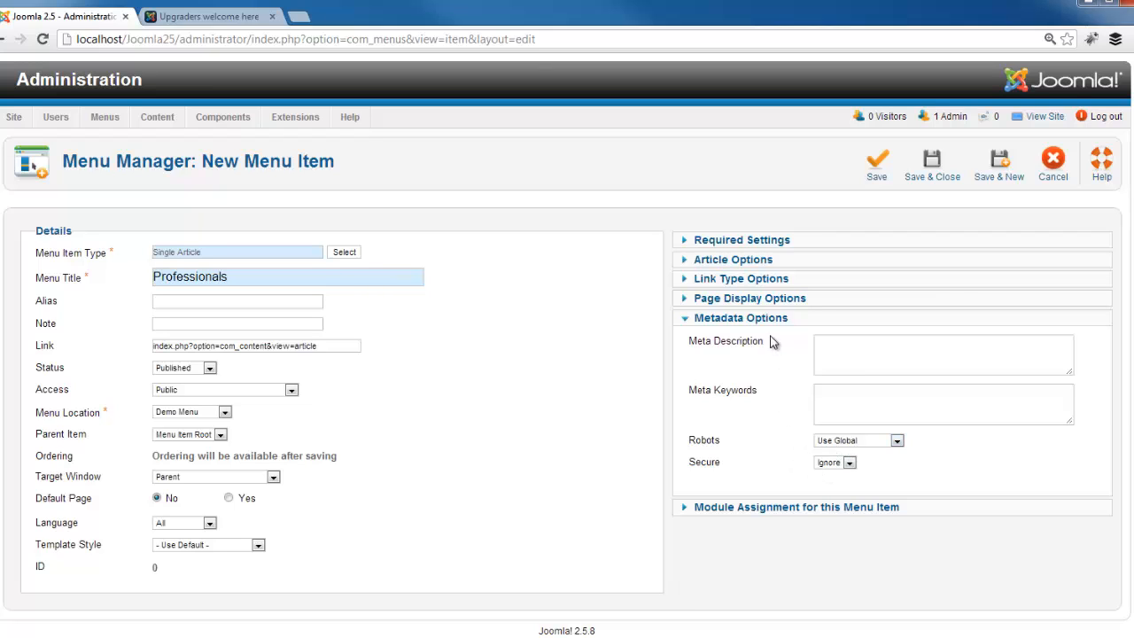
click(748, 507)
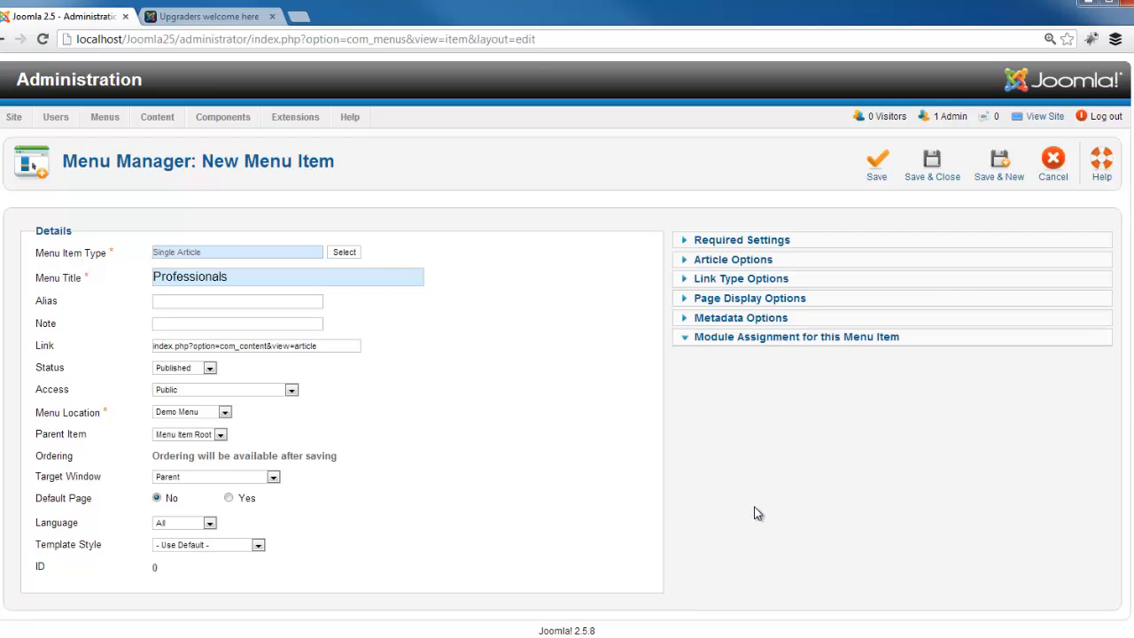
scroll(813, 511, down, 4)
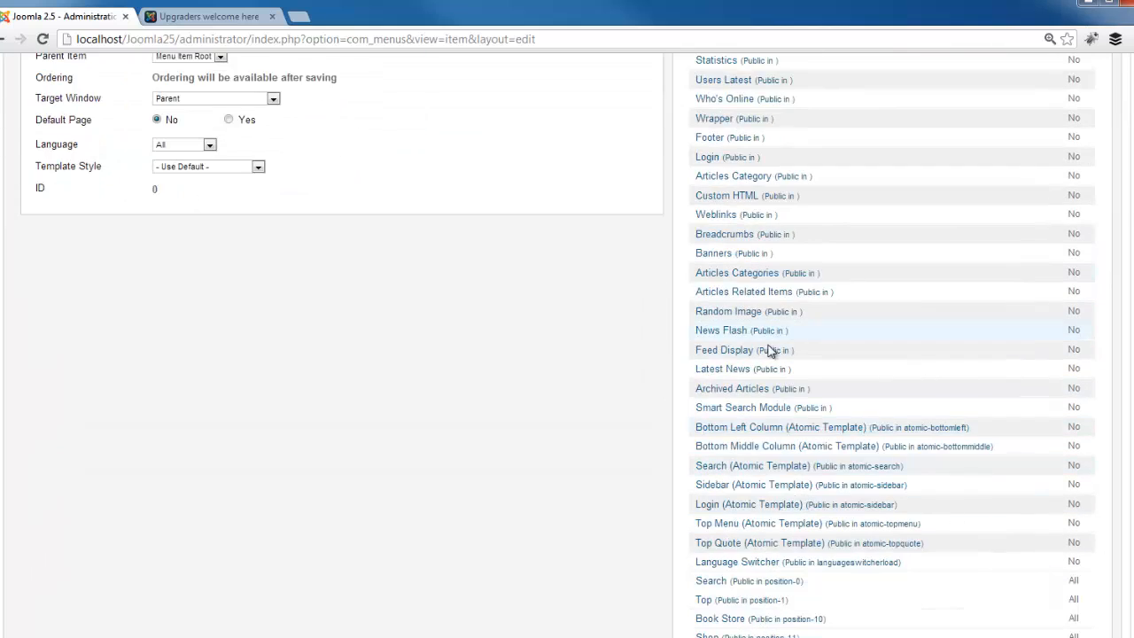
scroll(772, 349, up, 5)
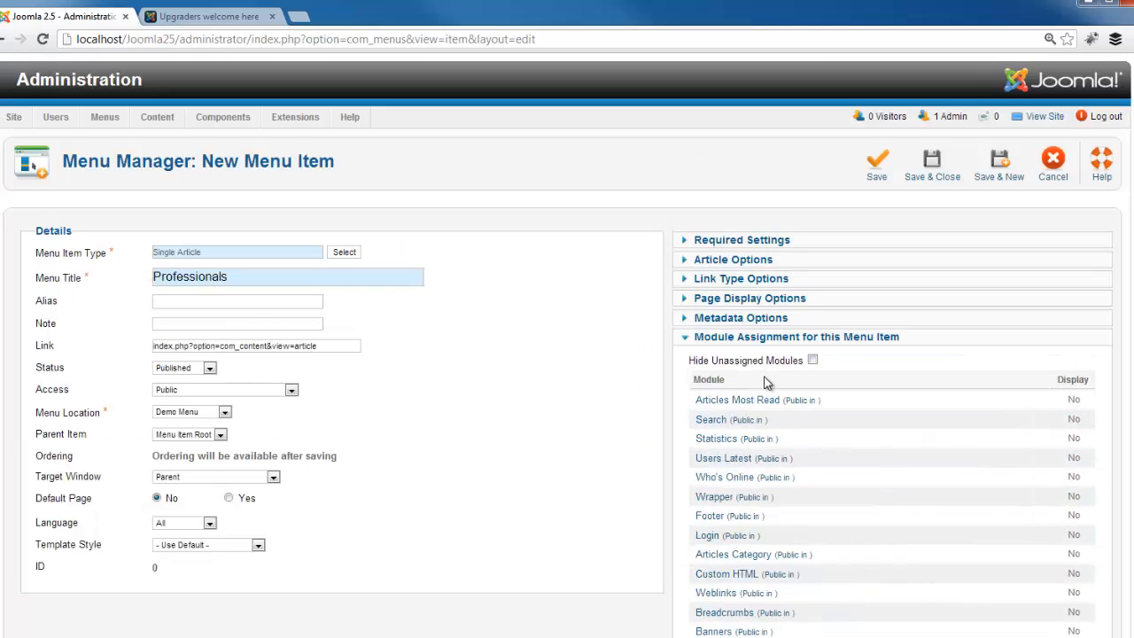
click(753, 340)
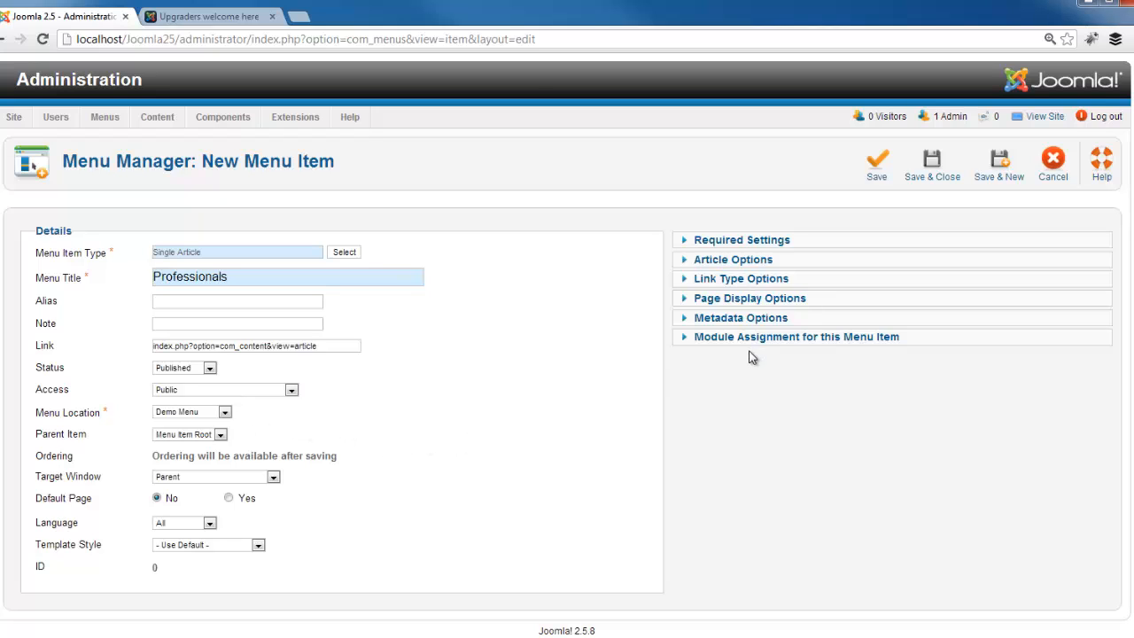
Save and close the Professionals menu item, and open its page from the Demo Menu on the front-end site
click(930, 175)
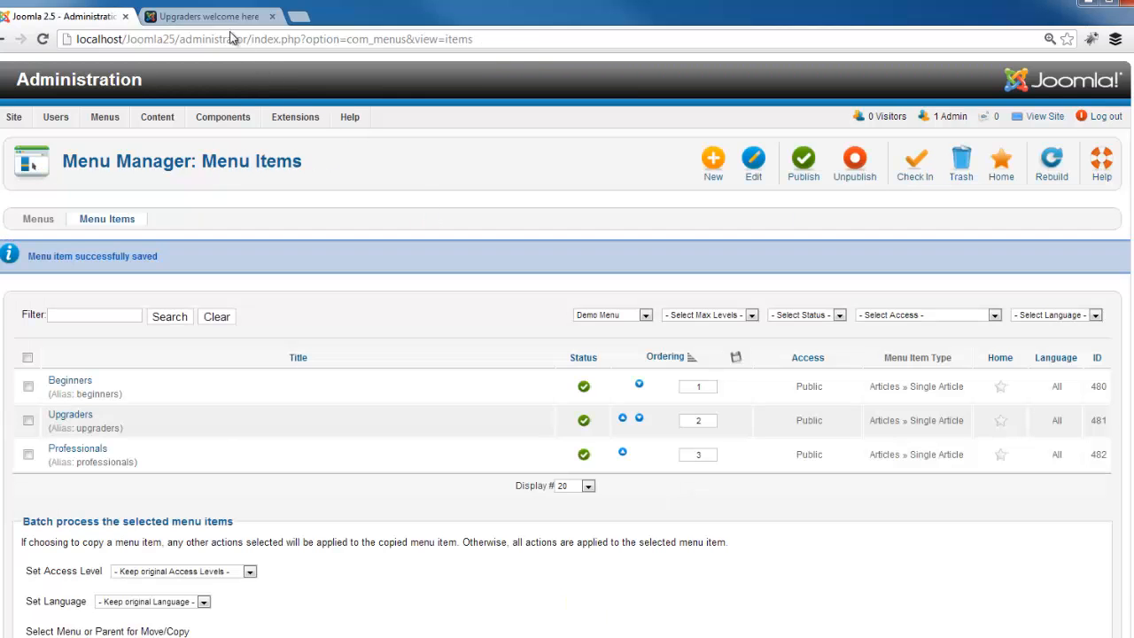
click(221, 19)
click(165, 132)
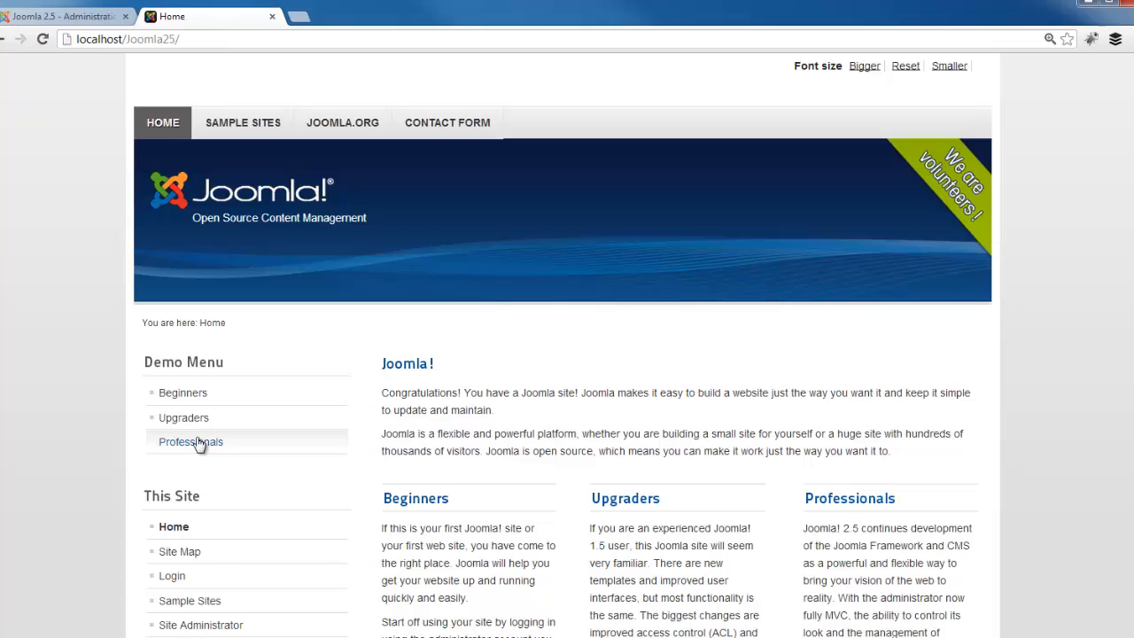
click(199, 444)
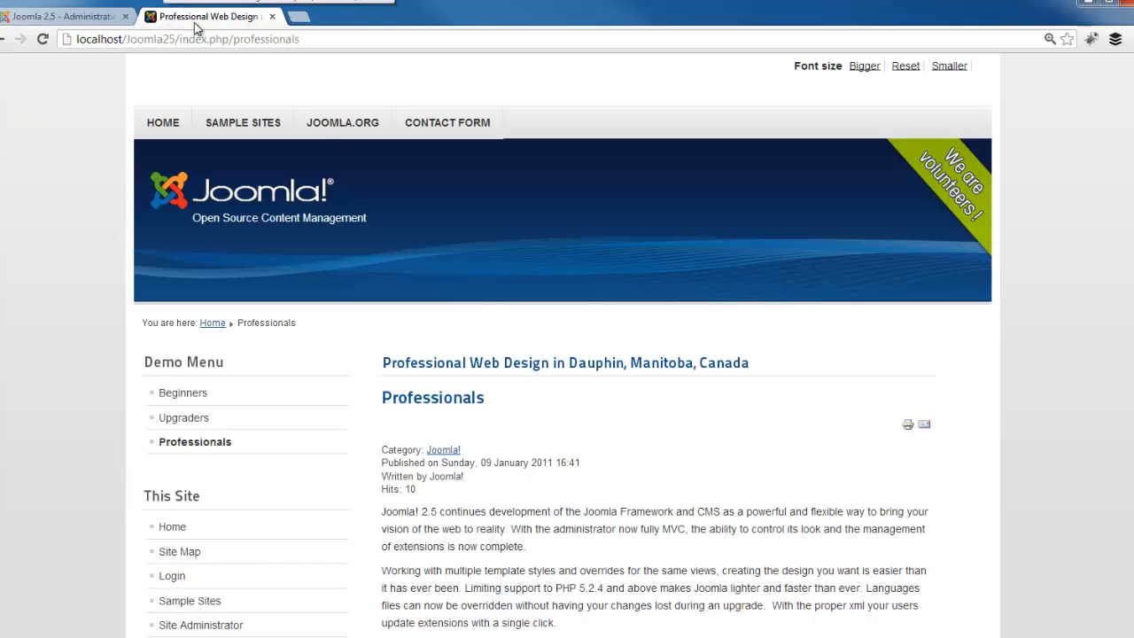
Examine the Professionals page's page heading, article title and the alias at the end of its URL
drag(382, 358, 760, 351)
click(742, 416)
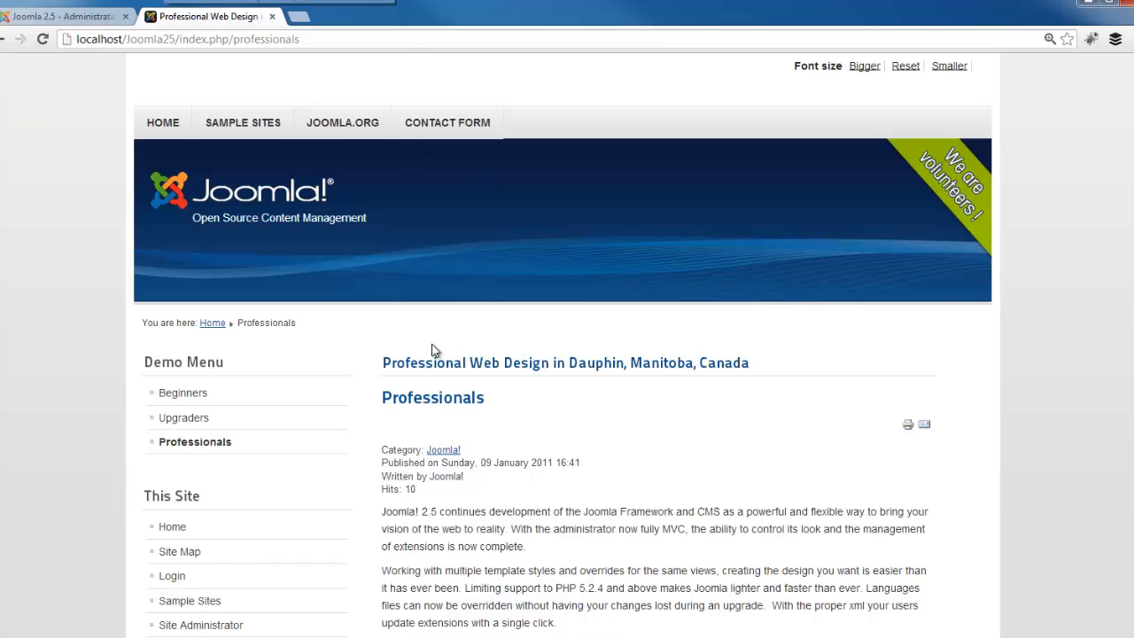
drag(383, 363, 760, 361)
click(669, 392)
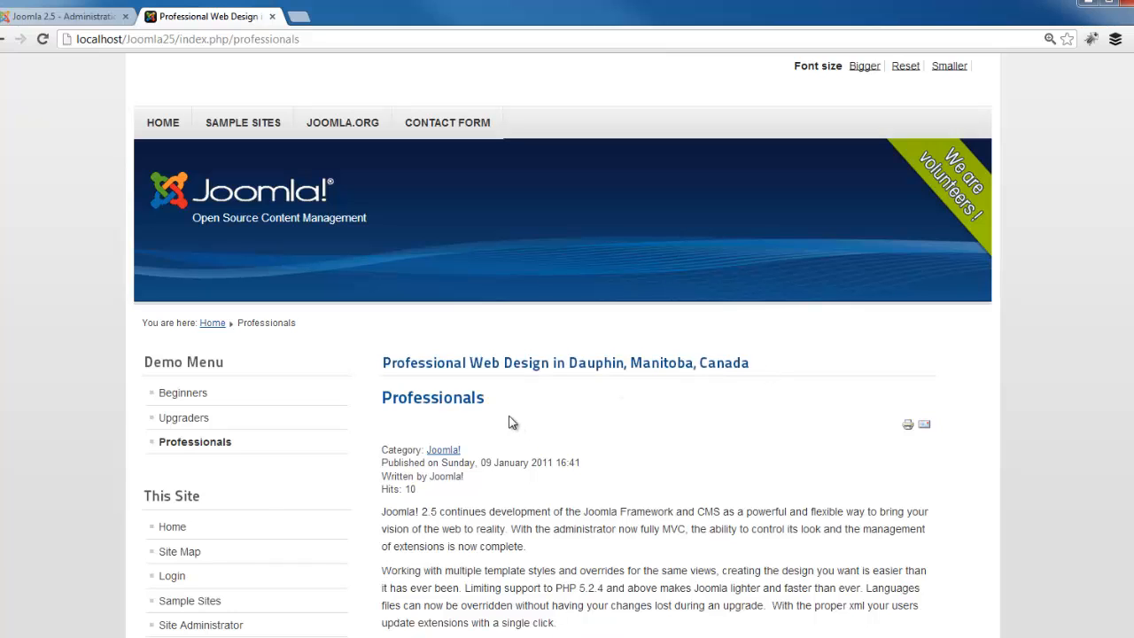
double_click(460, 397)
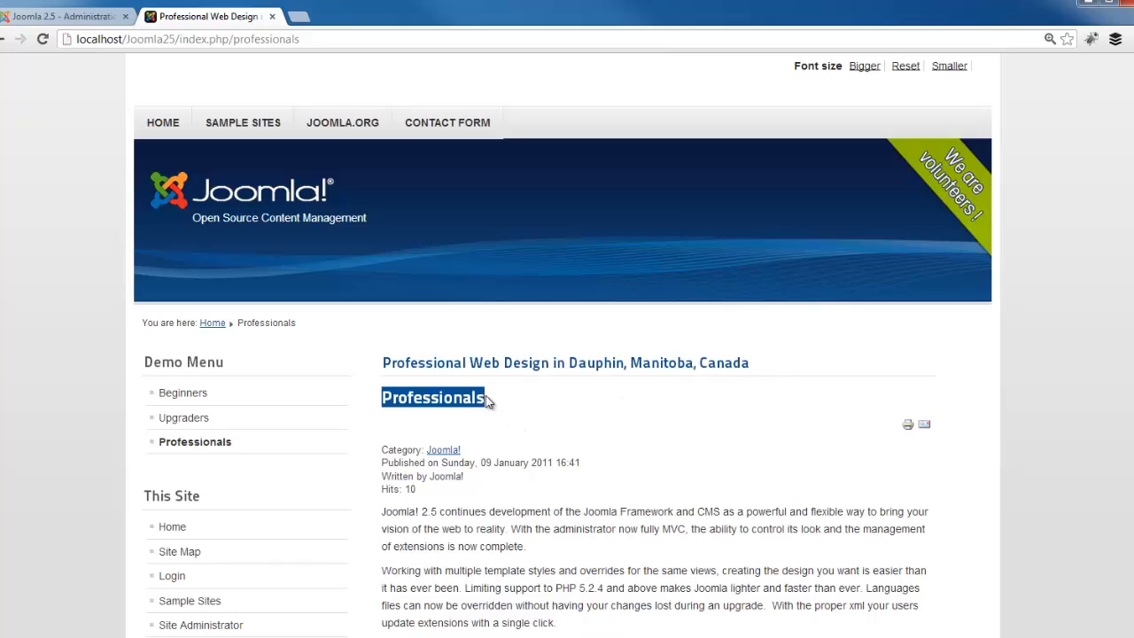
click(491, 401)
drag(489, 399, 381, 400)
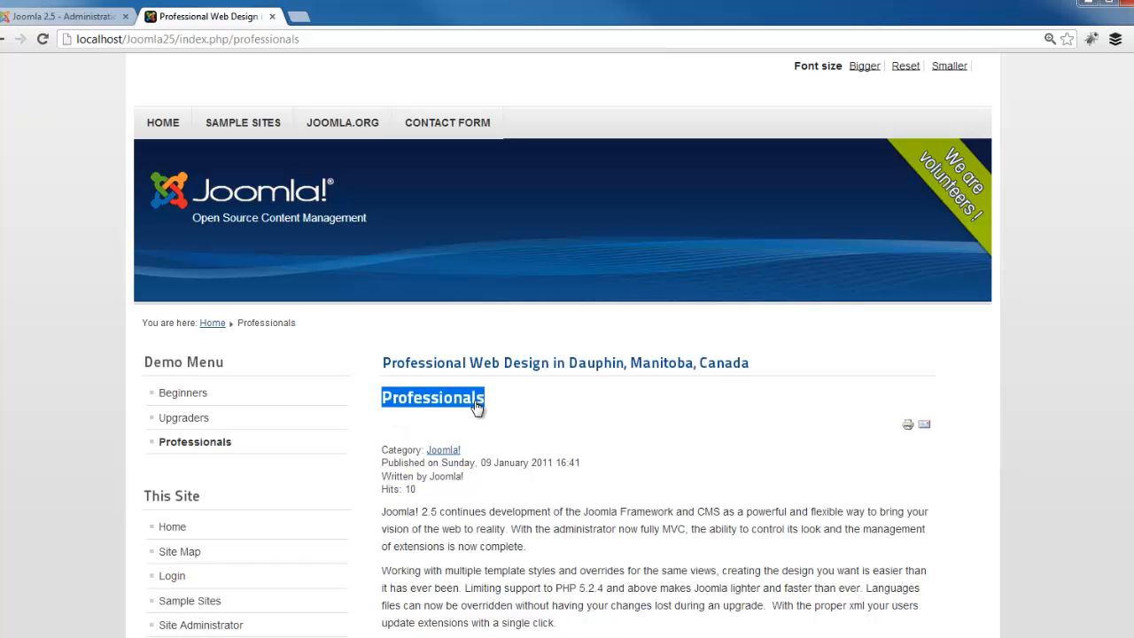
click(528, 414)
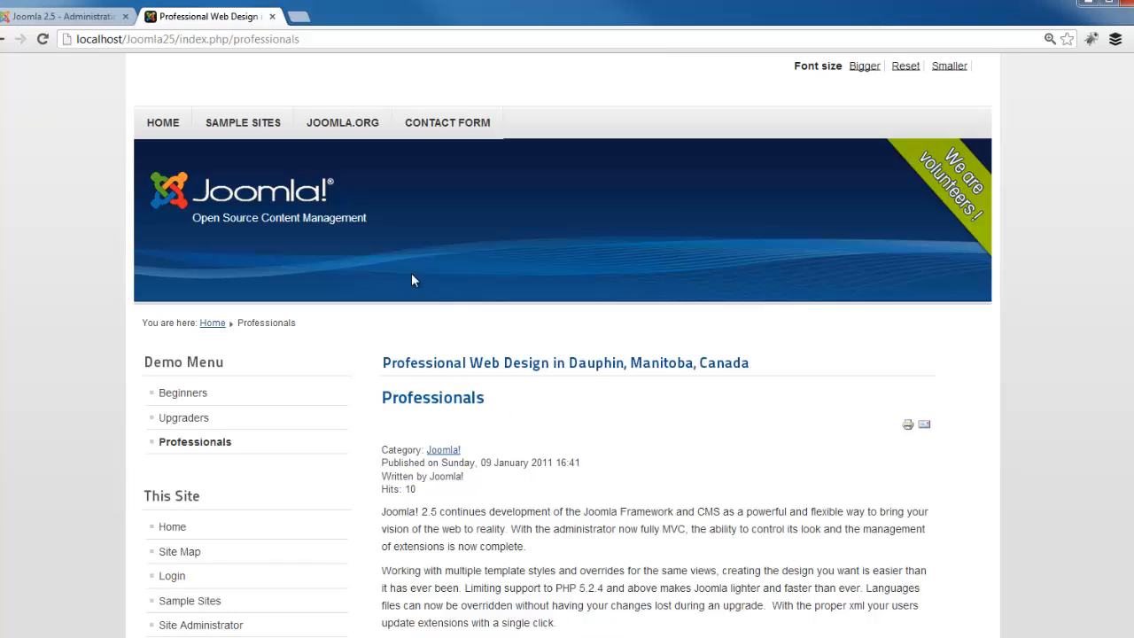
drag(234, 39, 306, 38)
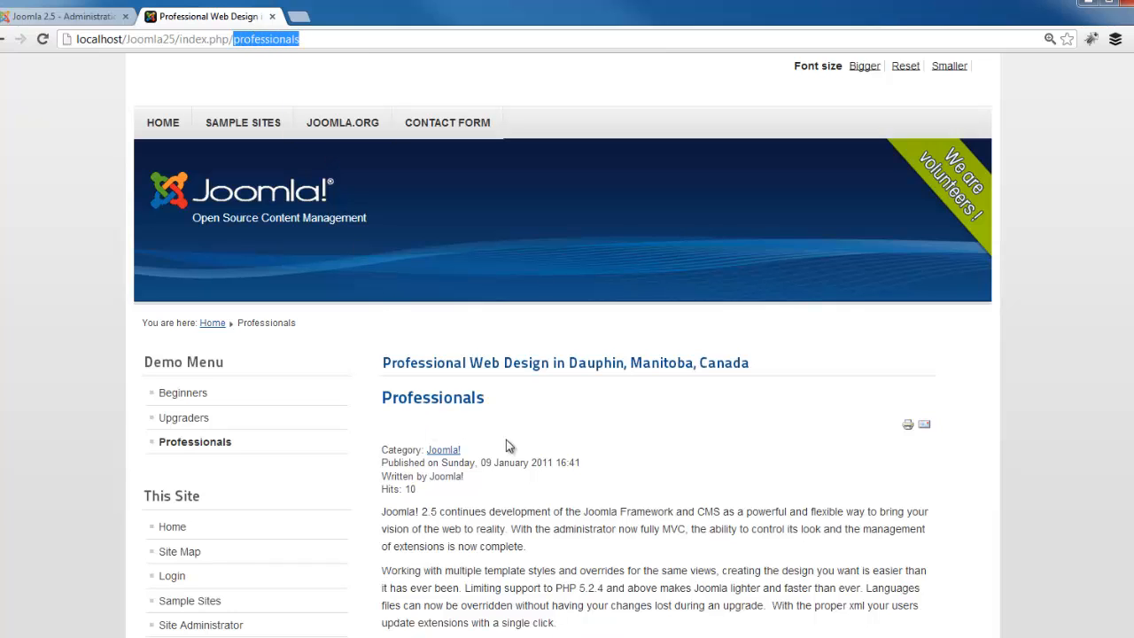
click(427, 442)
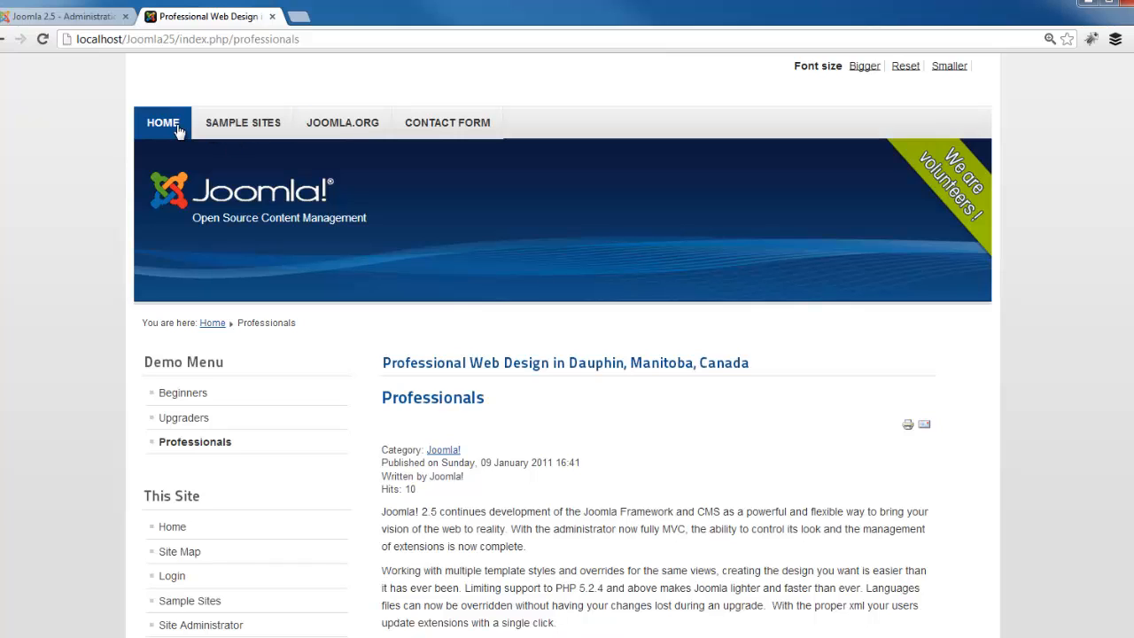
Reopen the Professionals menu item for editing, set its alias to professionals_in_joomla and choose Upgraders as its parent item
click(77, 16)
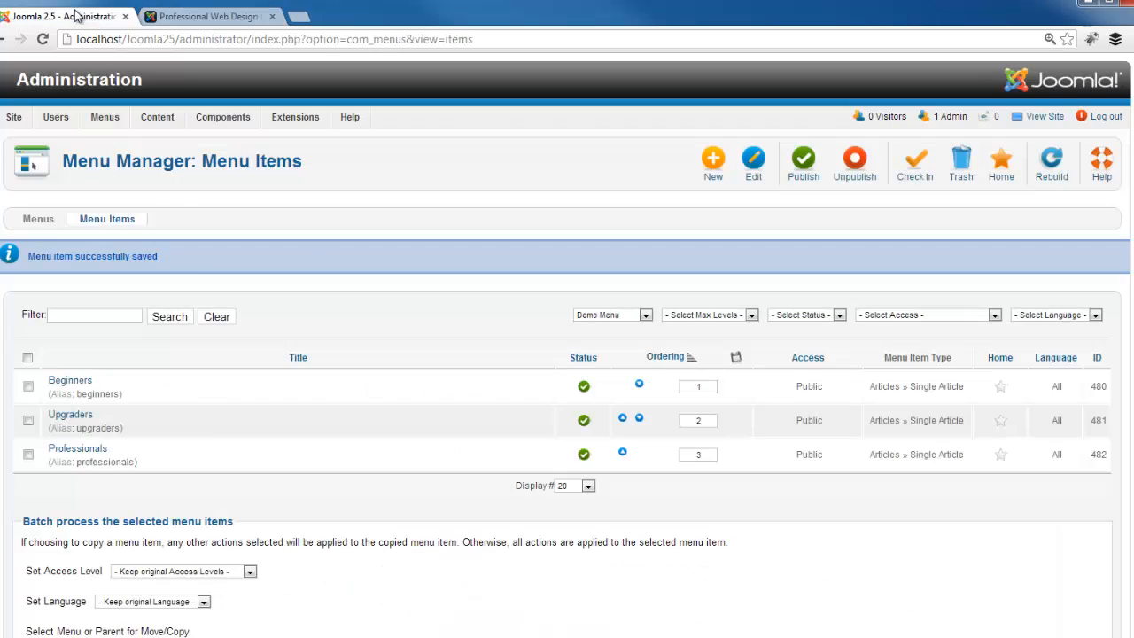
click(92, 452)
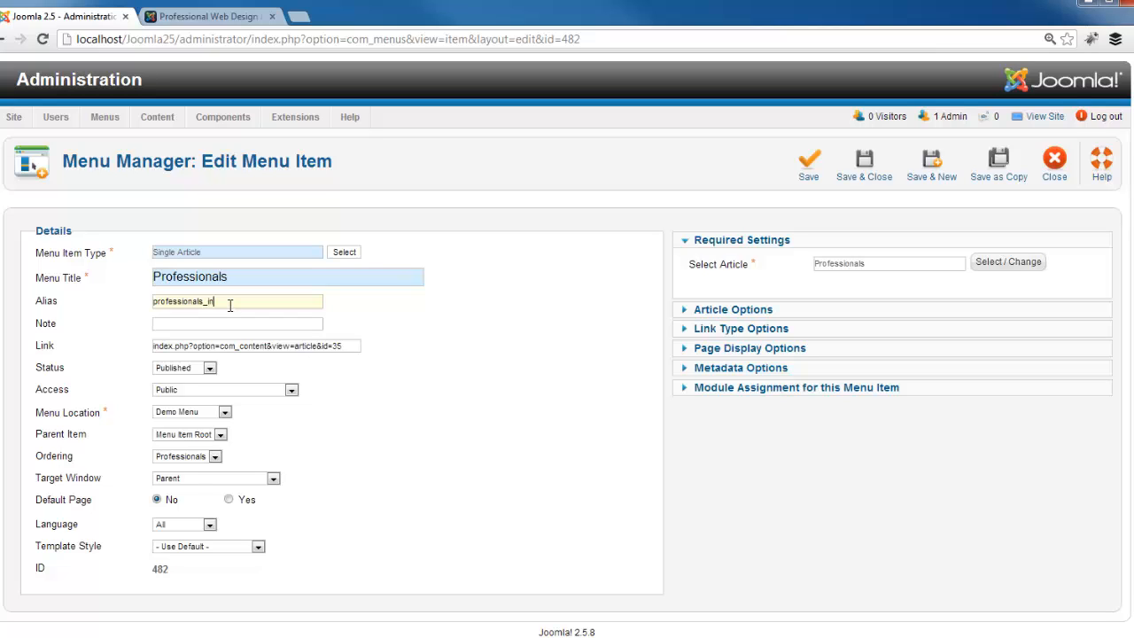
text(joomla)
click(172, 435)
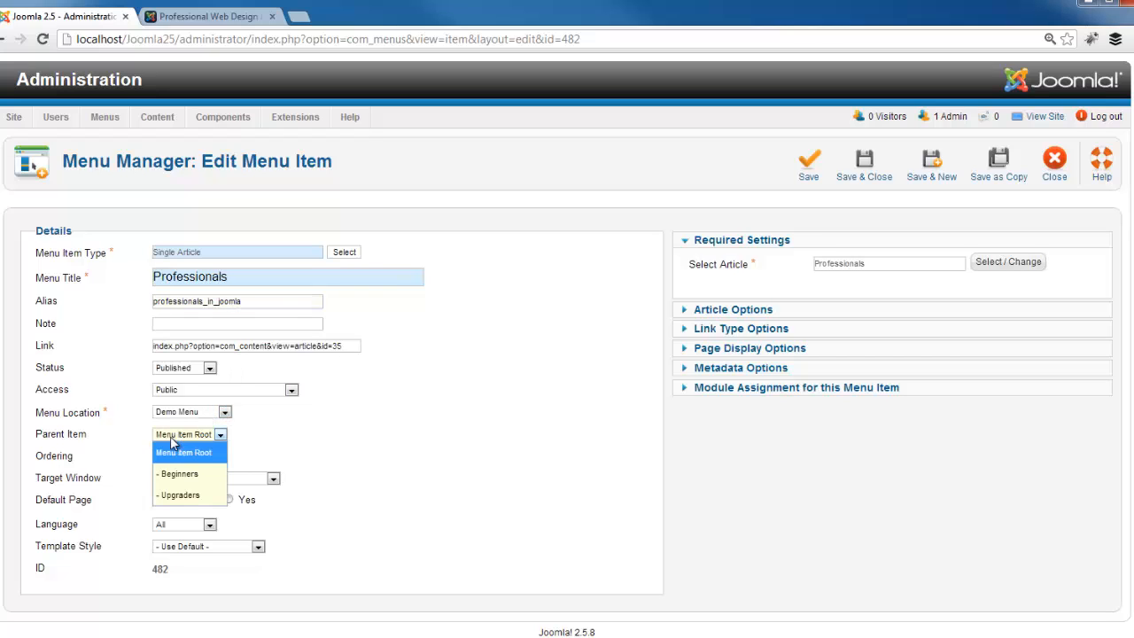
click(189, 496)
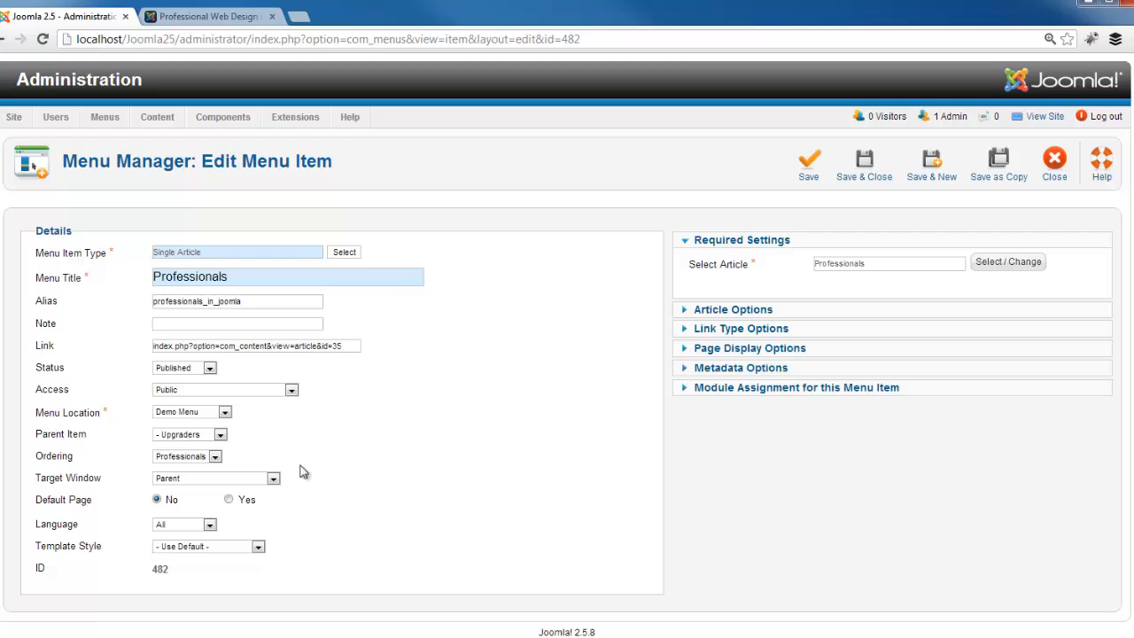
Set Show Page Heading to No in the Page Display Options, and save and close the Professionals menu item
click(706, 349)
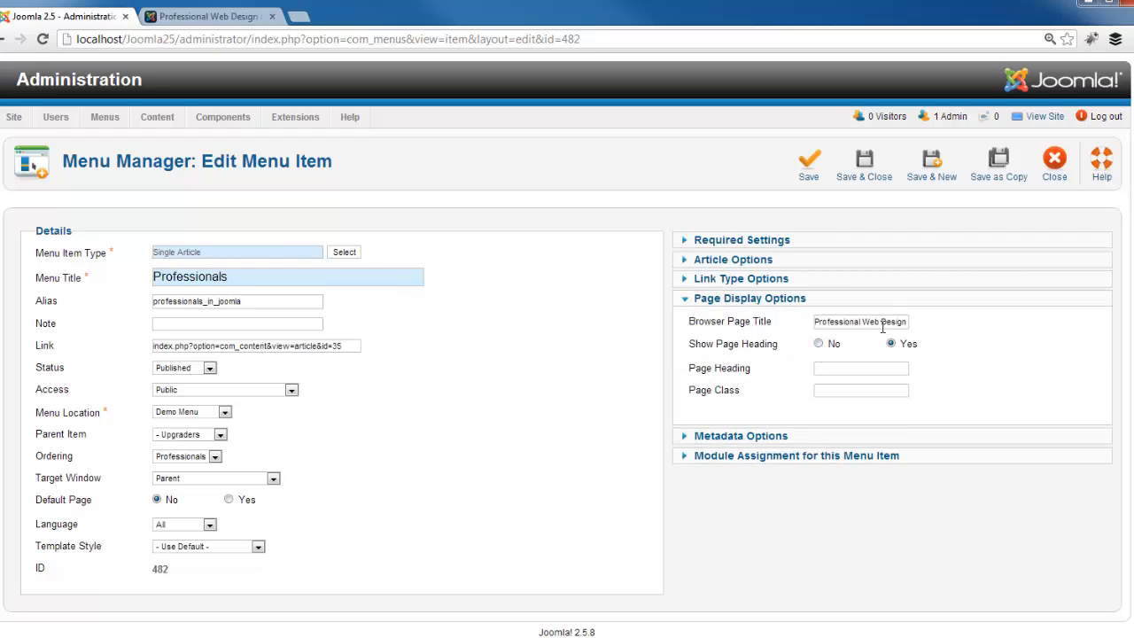
click(820, 345)
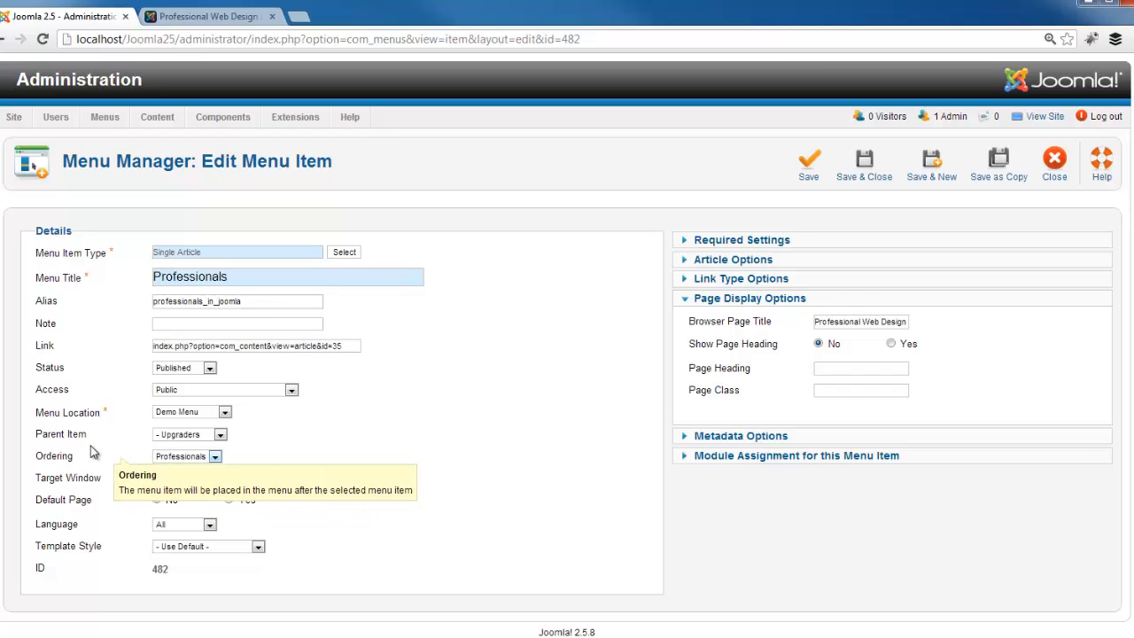
click(852, 170)
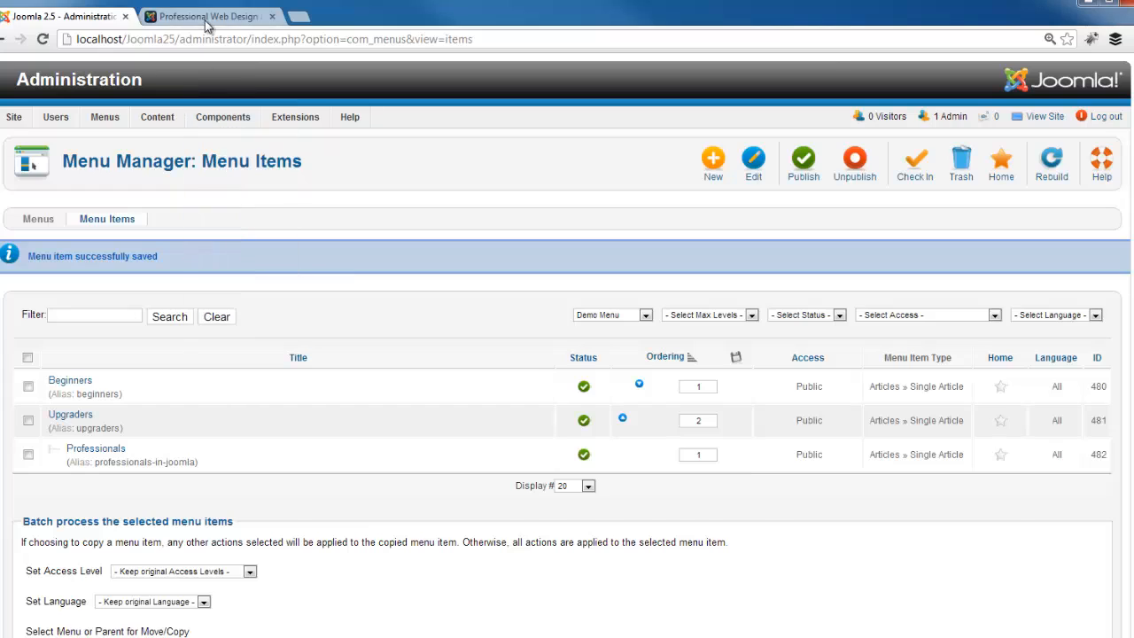
Reload the Professionals page at its old URL on the front-end site, check the URL's ending, and go to the home page
click(205, 18)
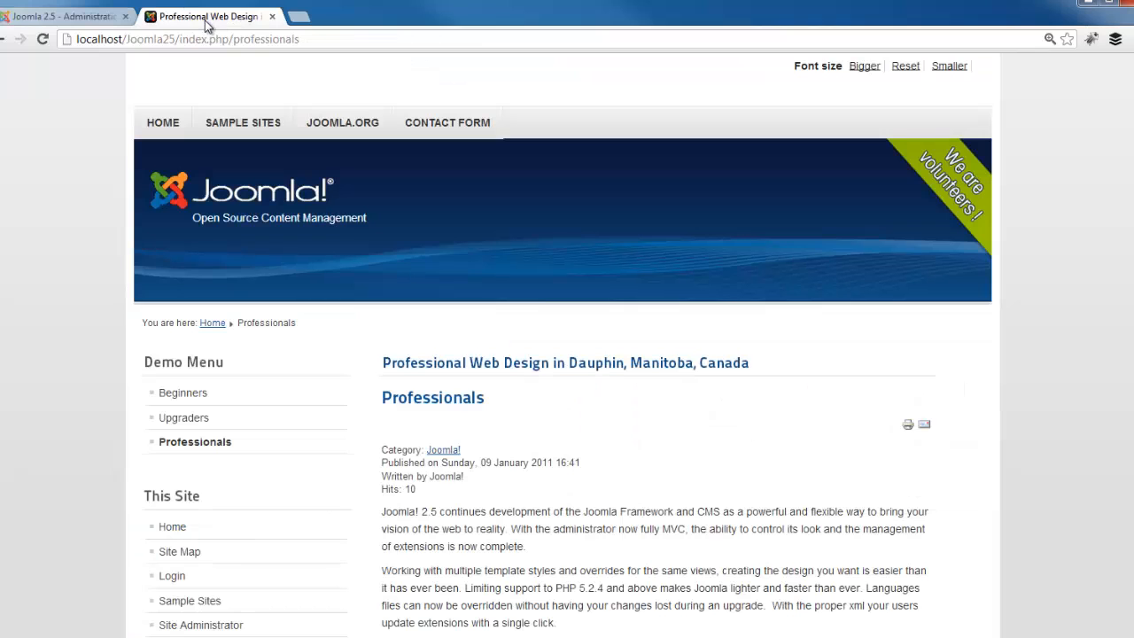
click(43, 40)
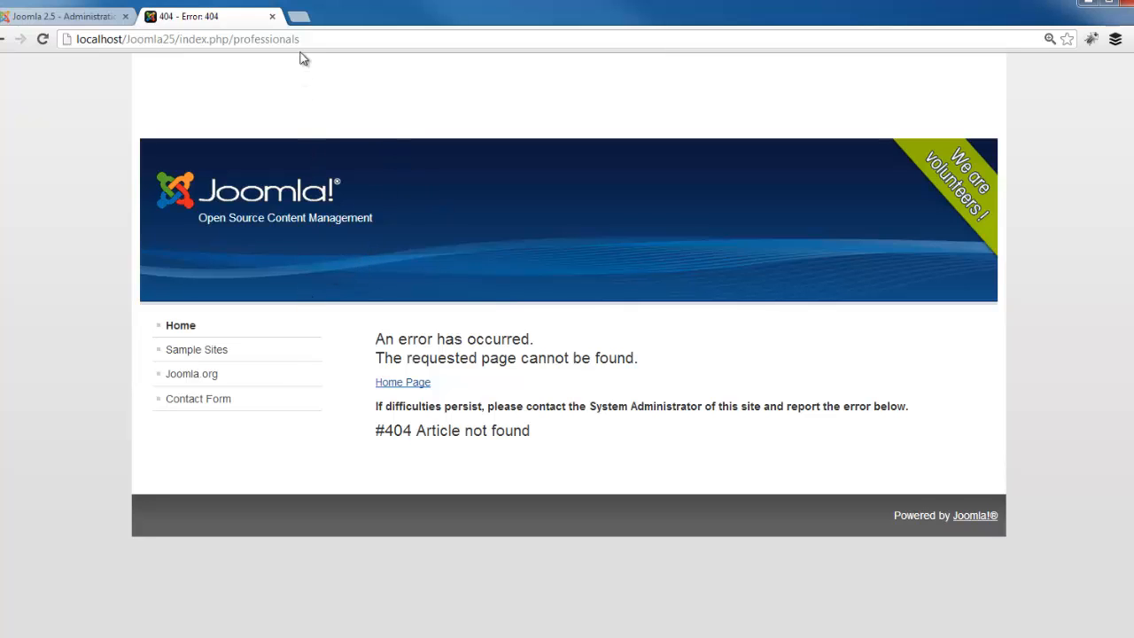
drag(300, 39, 234, 39)
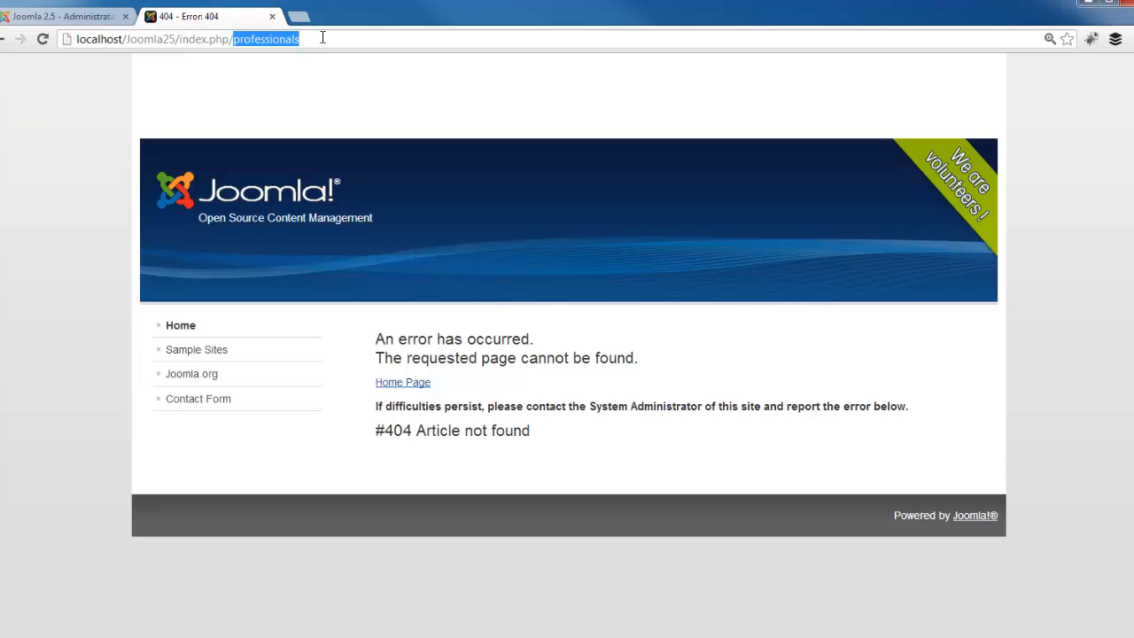
click(176, 334)
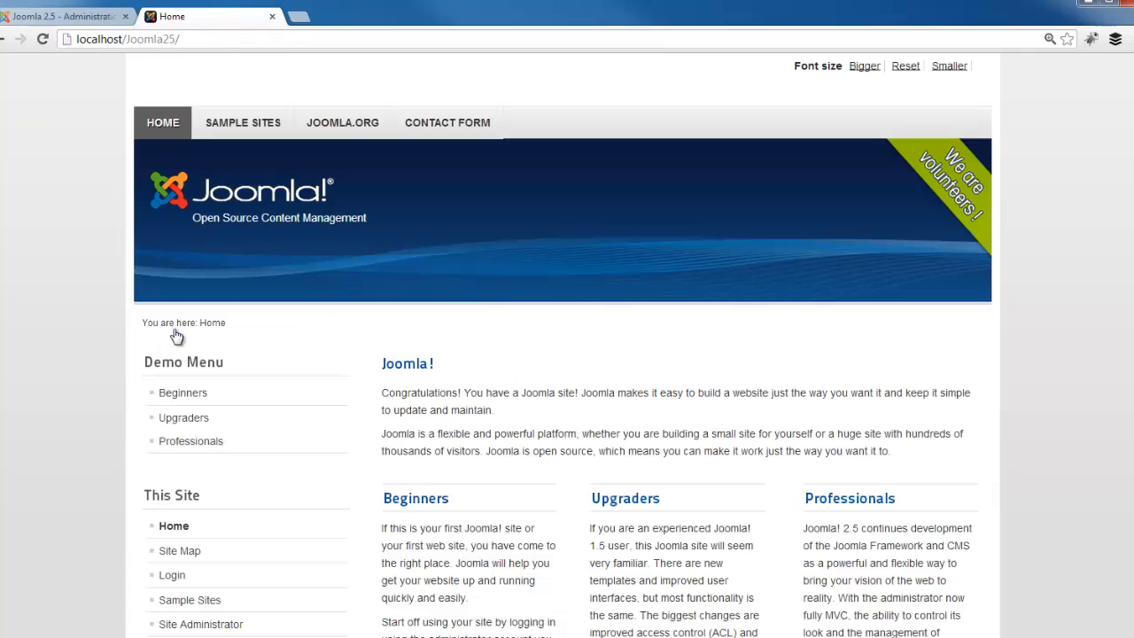
Open Professionals from the Demo Menu and examine the alias at the end of its URL
click(187, 448)
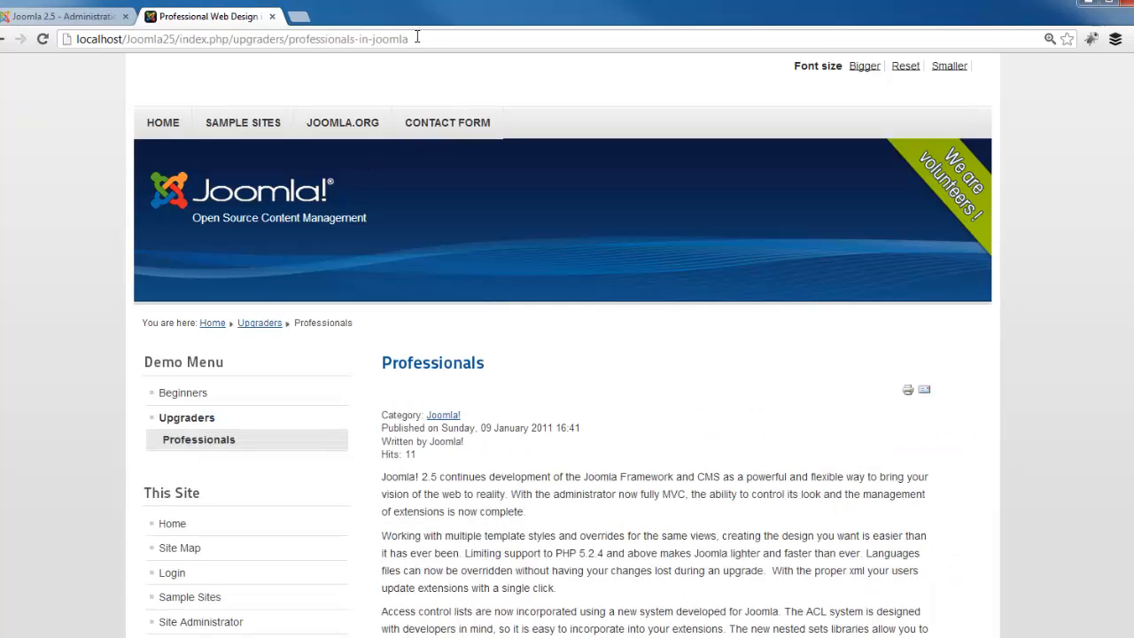
drag(418, 39, 289, 39)
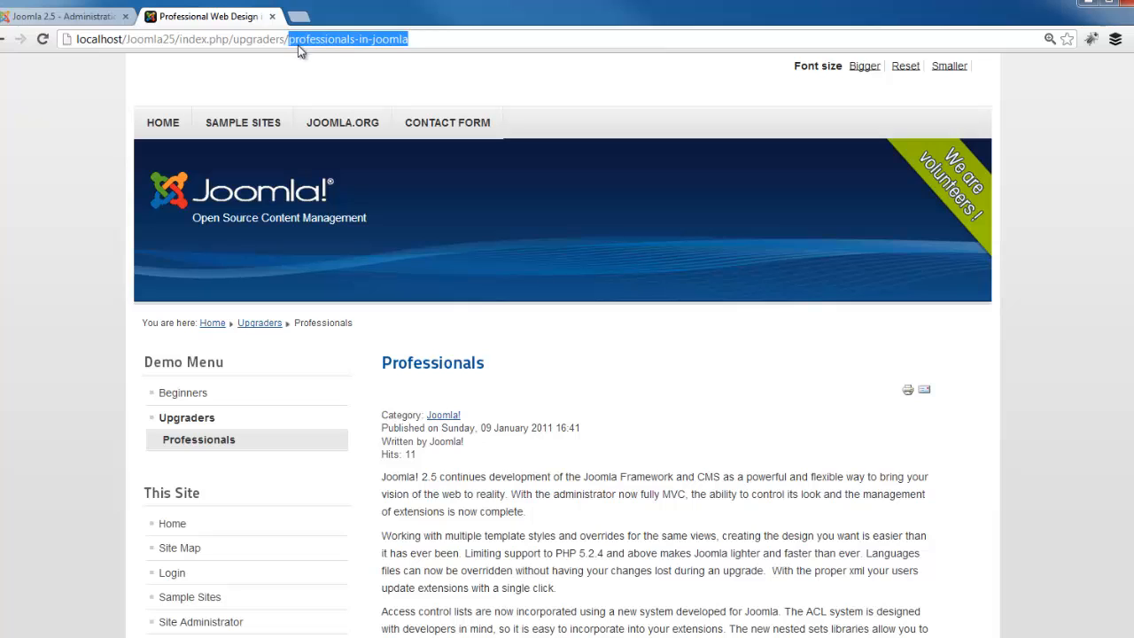
click(403, 341)
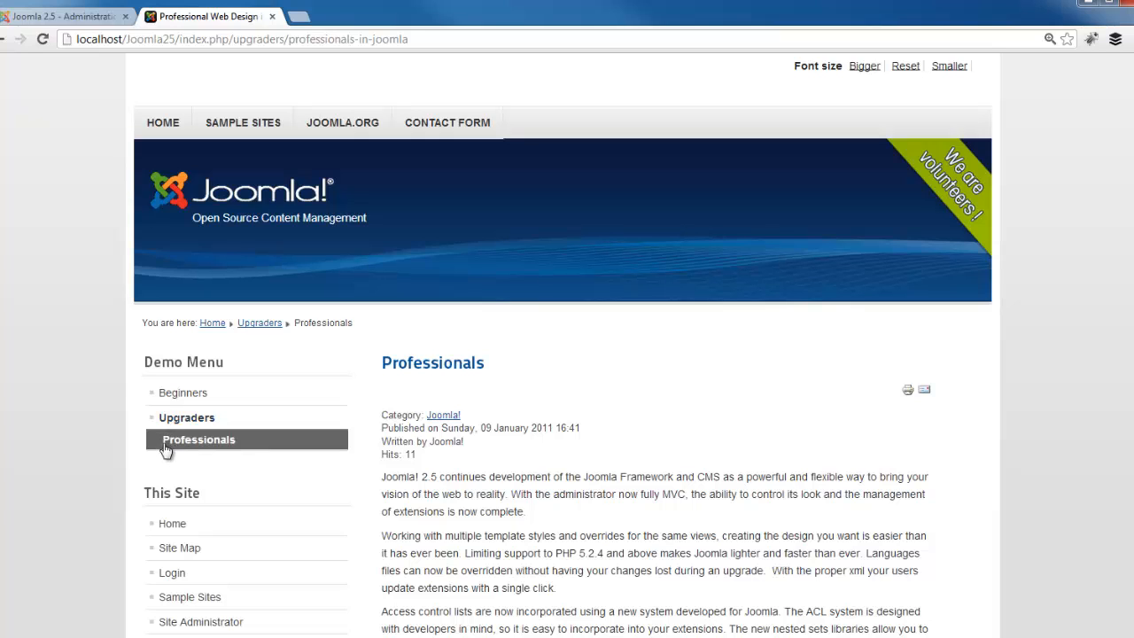
Open Beginners, Professionals and Upgraders in turn from the Demo Menu to compare how the child item is displayed
click(175, 401)
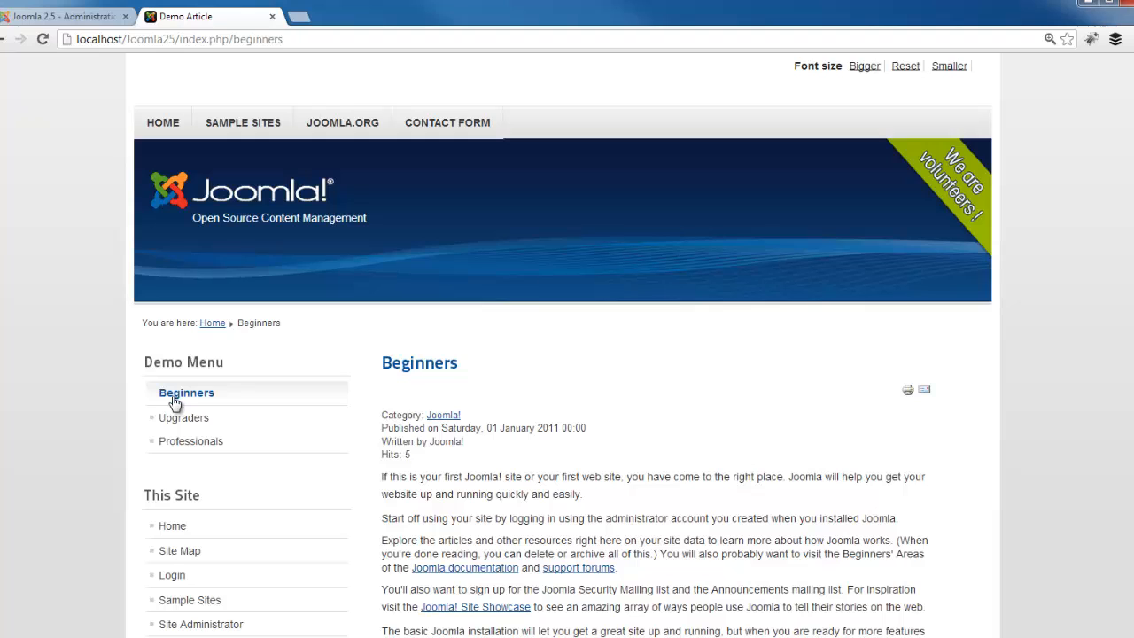
click(182, 446)
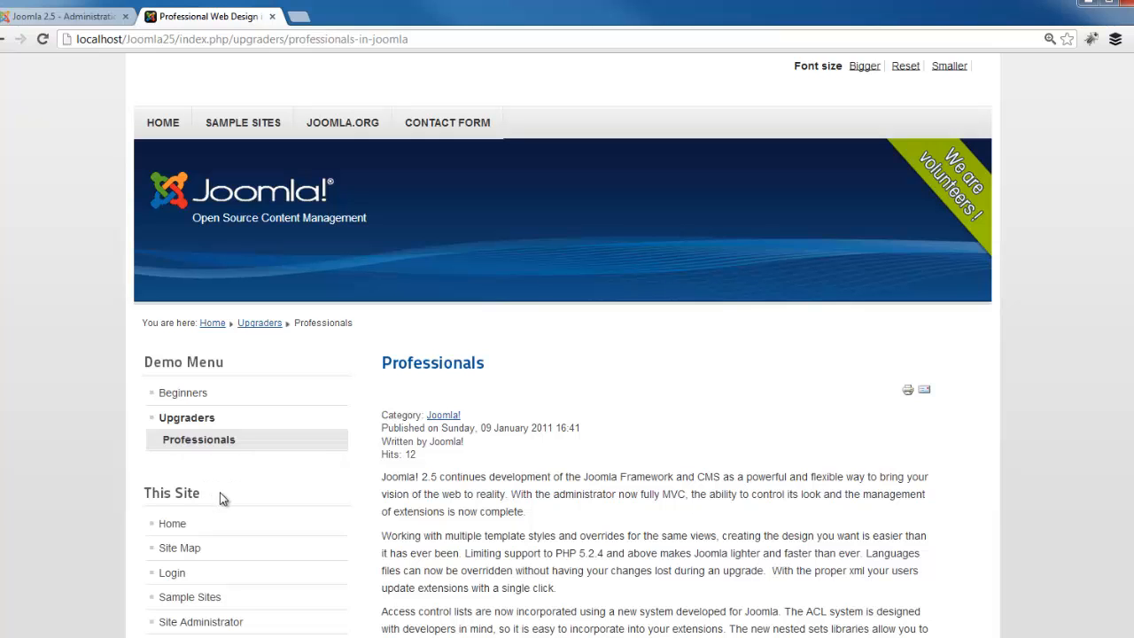
click(205, 420)
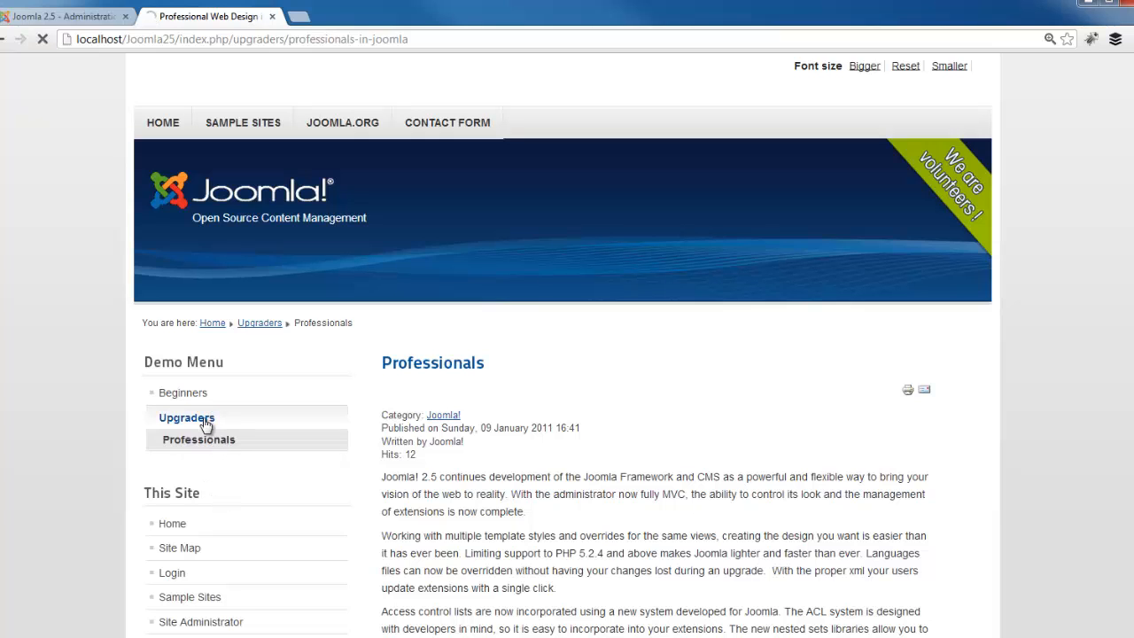